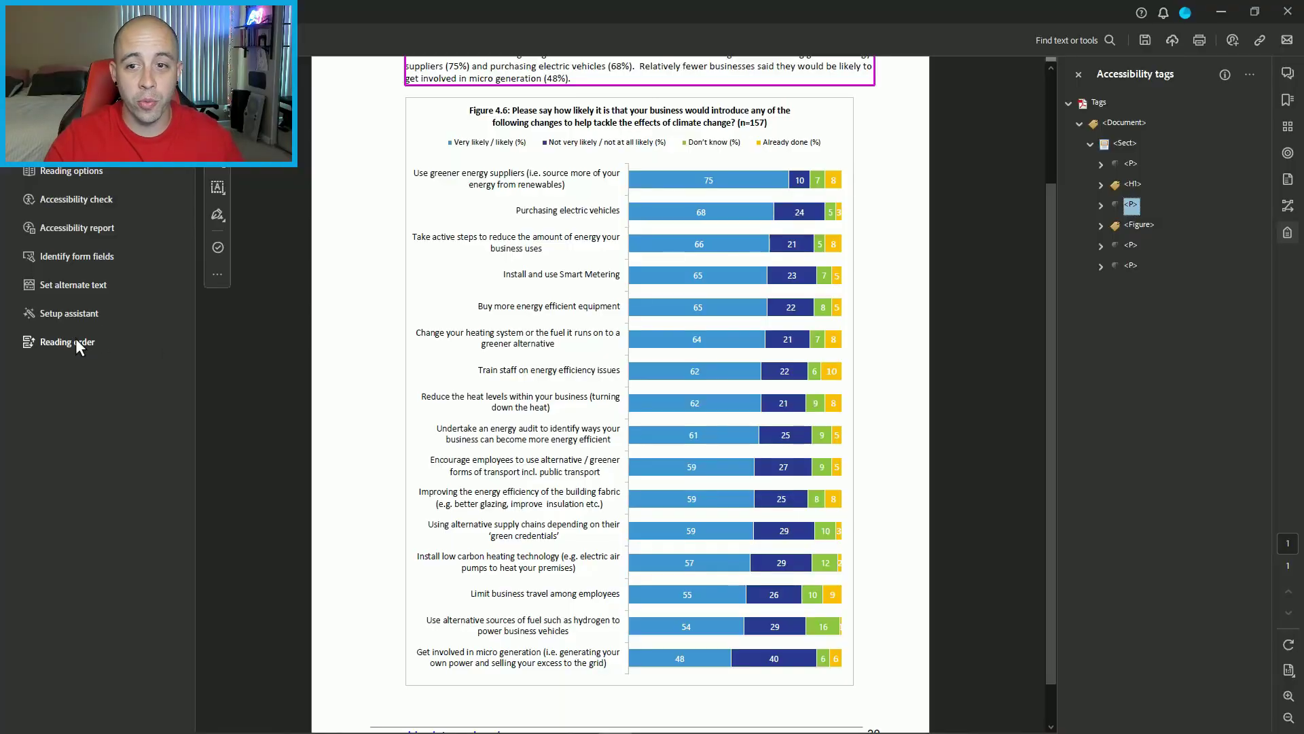
Step: Tag the first chart label and its 75 data value as separate paragraphs
{"action": "left_click", "coordinate": [77, 343]}
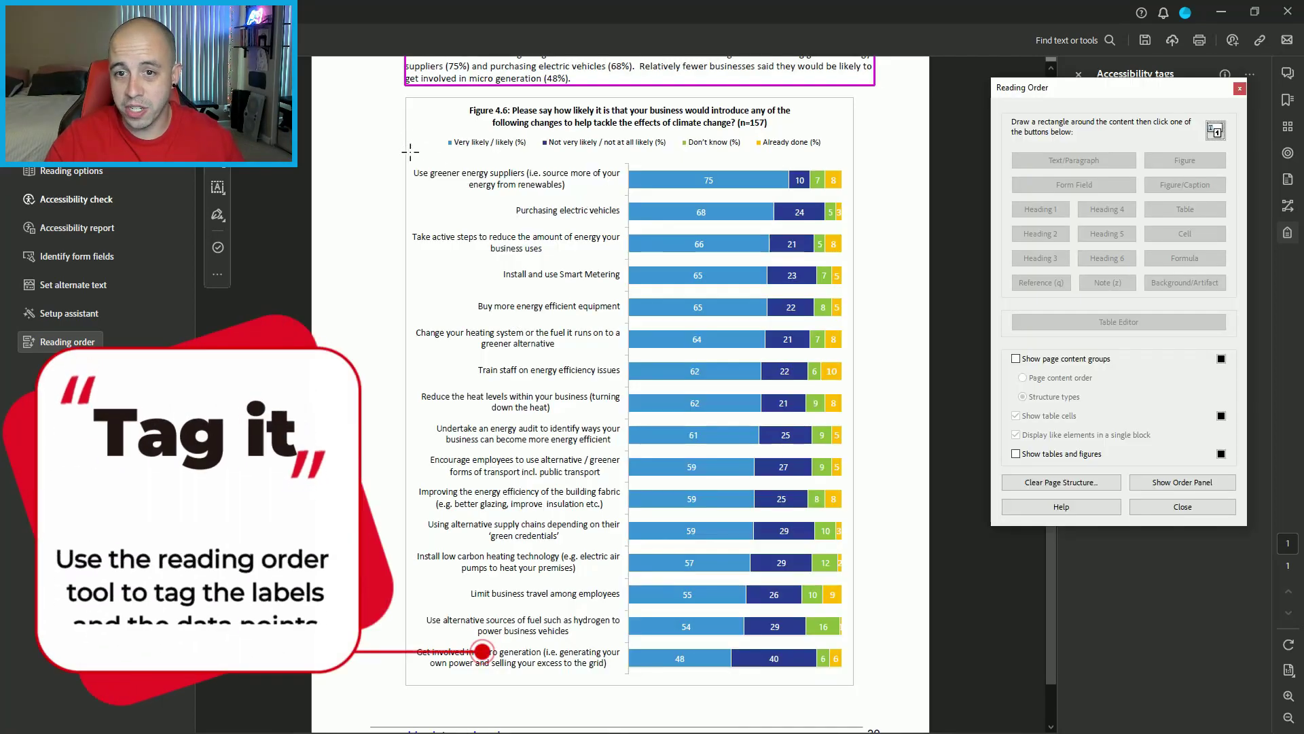
{"action": "left_click_drag", "start_coordinate": [410, 156], "coordinate": [623, 198]}
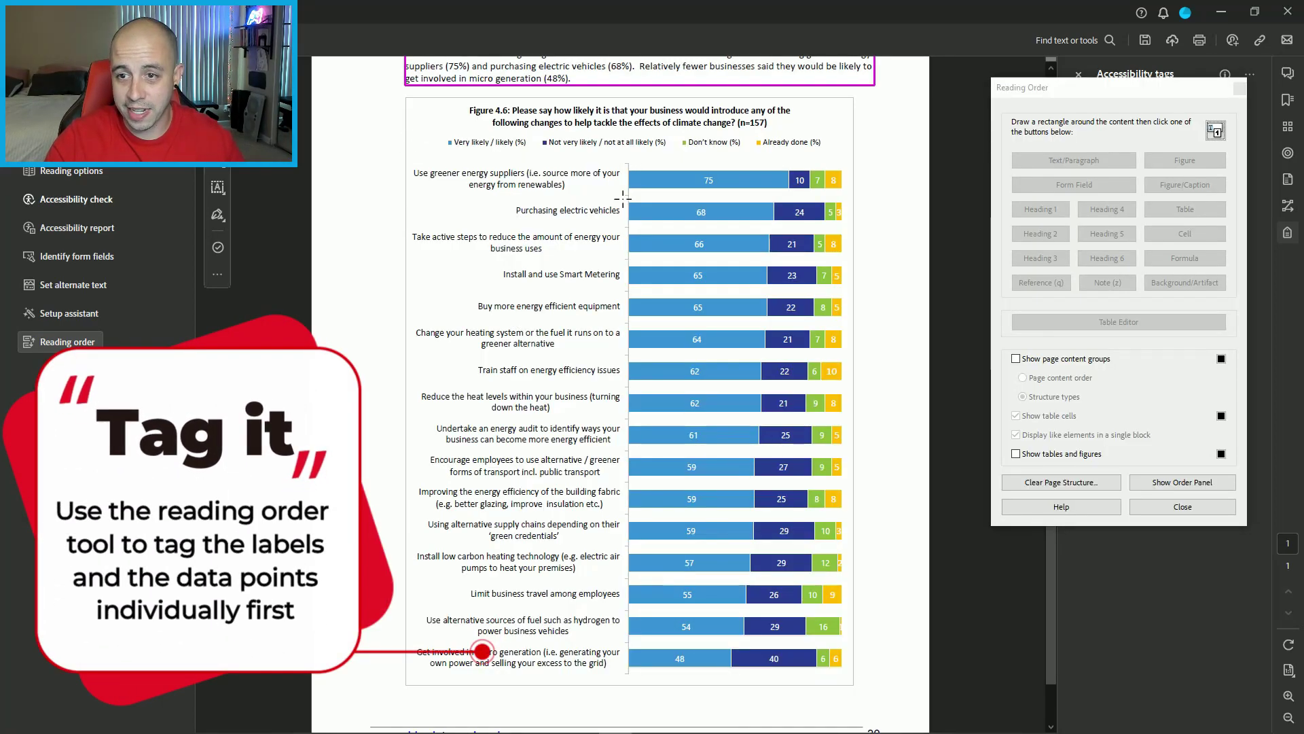
{"action": "left_click", "coordinate": [1042, 163]}
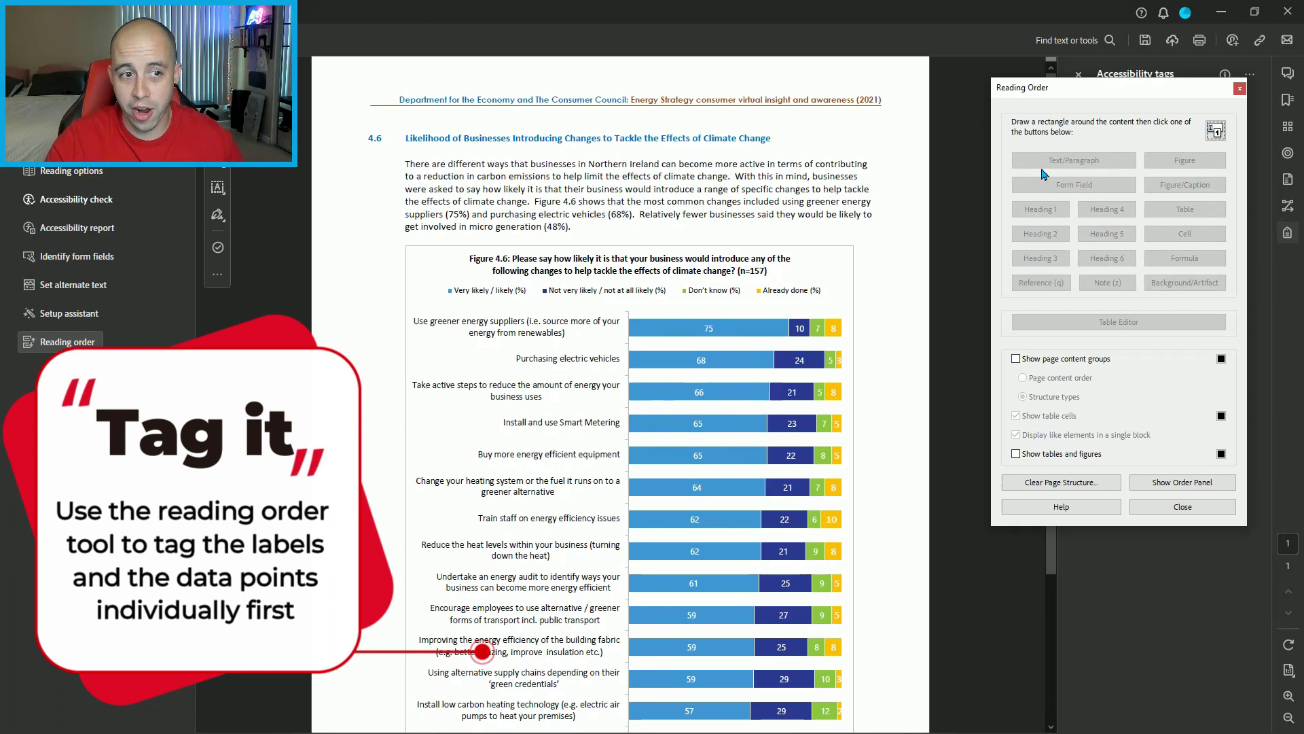
{"action": "left_click_drag", "start_coordinate": [704, 322], "coordinate": [715, 334]}
{"action": "left_click", "coordinate": [1074, 160]}
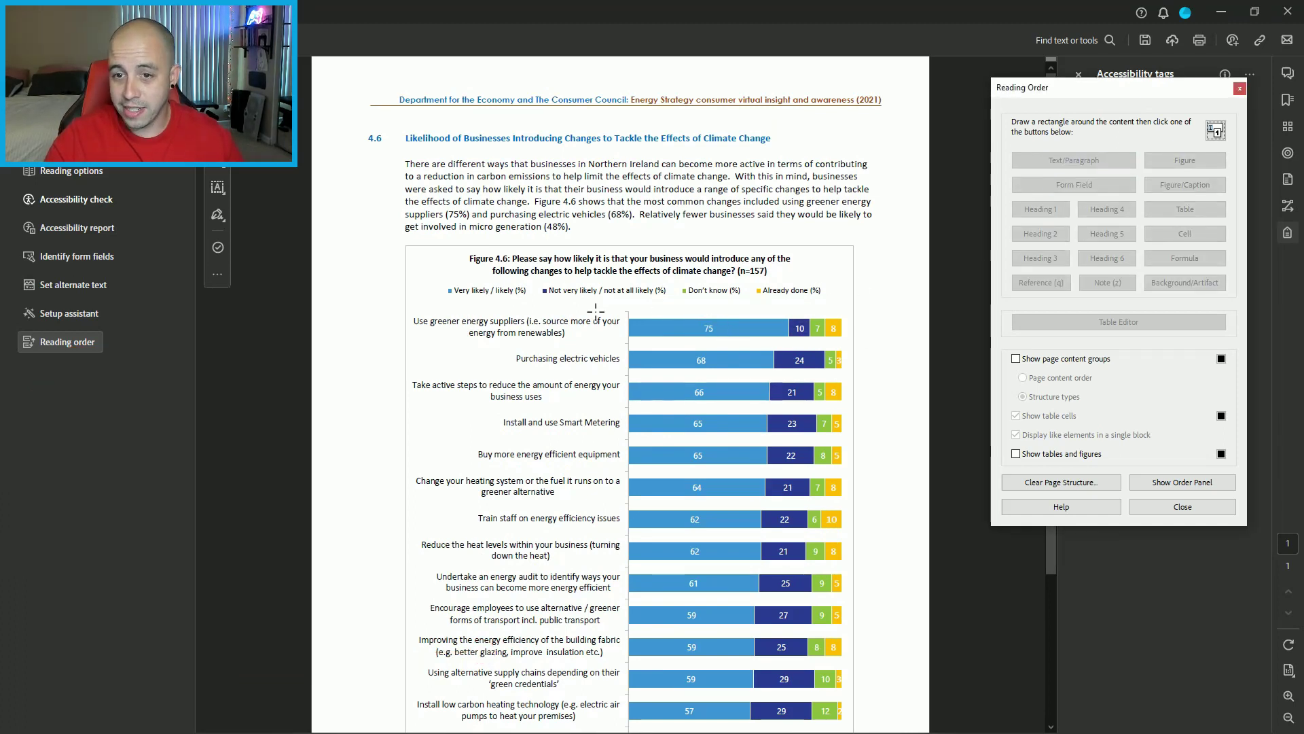
Step: Review the tags, then reopen Reading Order and outline the Figure 4.6 chart title
{"action": "scroll", "coordinate": [657, 309], "scroll_direction": "up", "scroll_amount": 3}
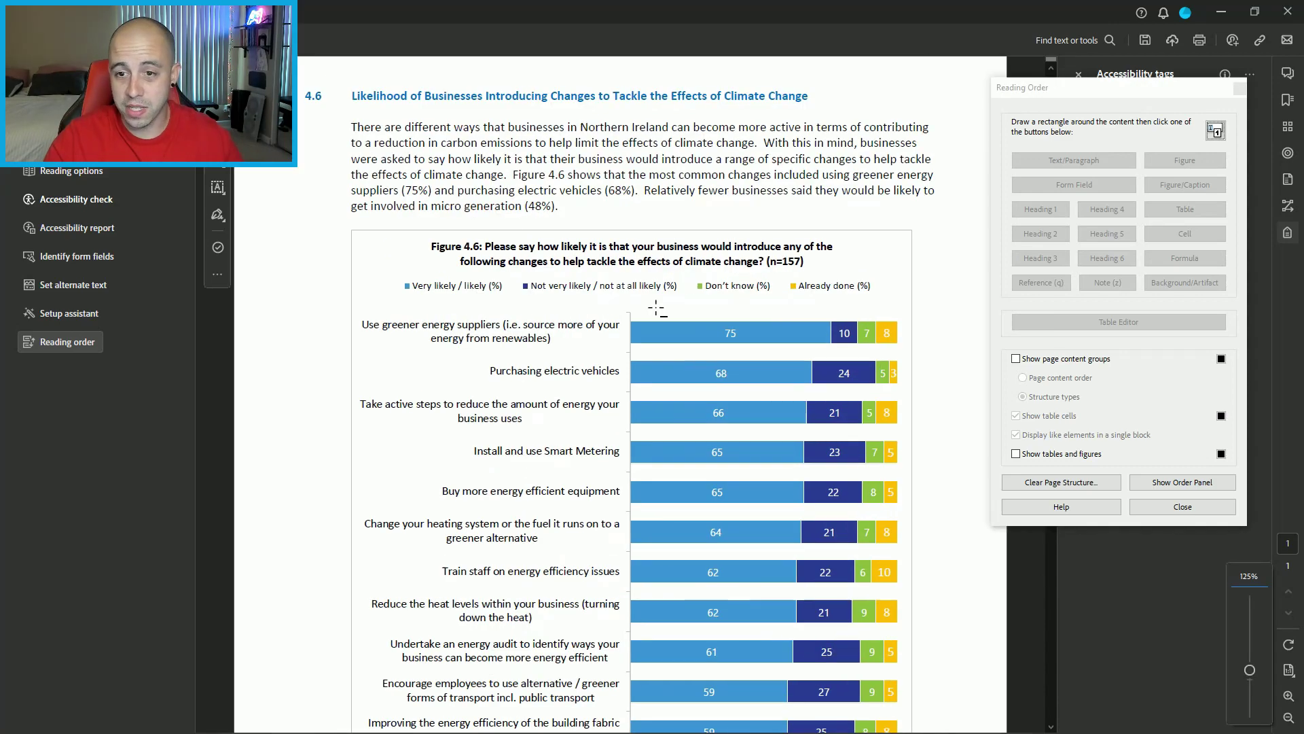
{"action": "scroll", "coordinate": [657, 310], "scroll_direction": "up", "scroll_amount": 1}
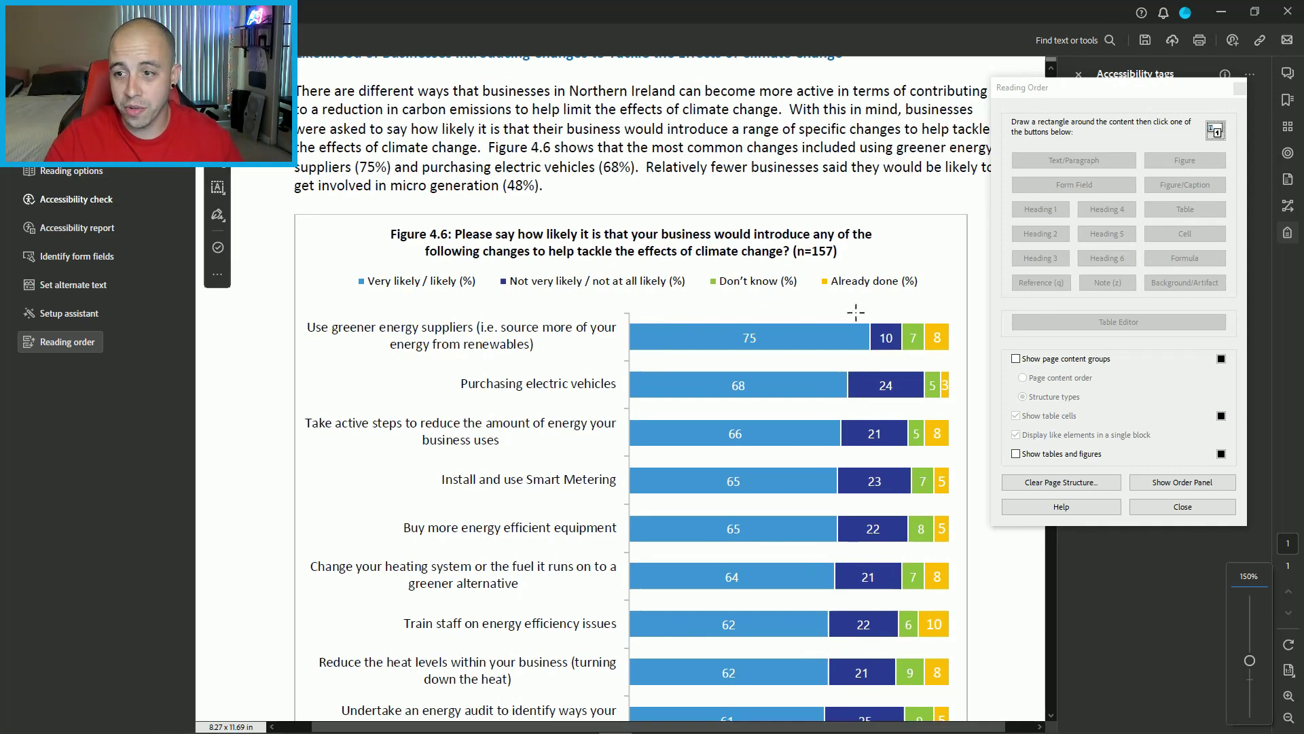
{"action": "left_click", "coordinate": [1196, 507]}
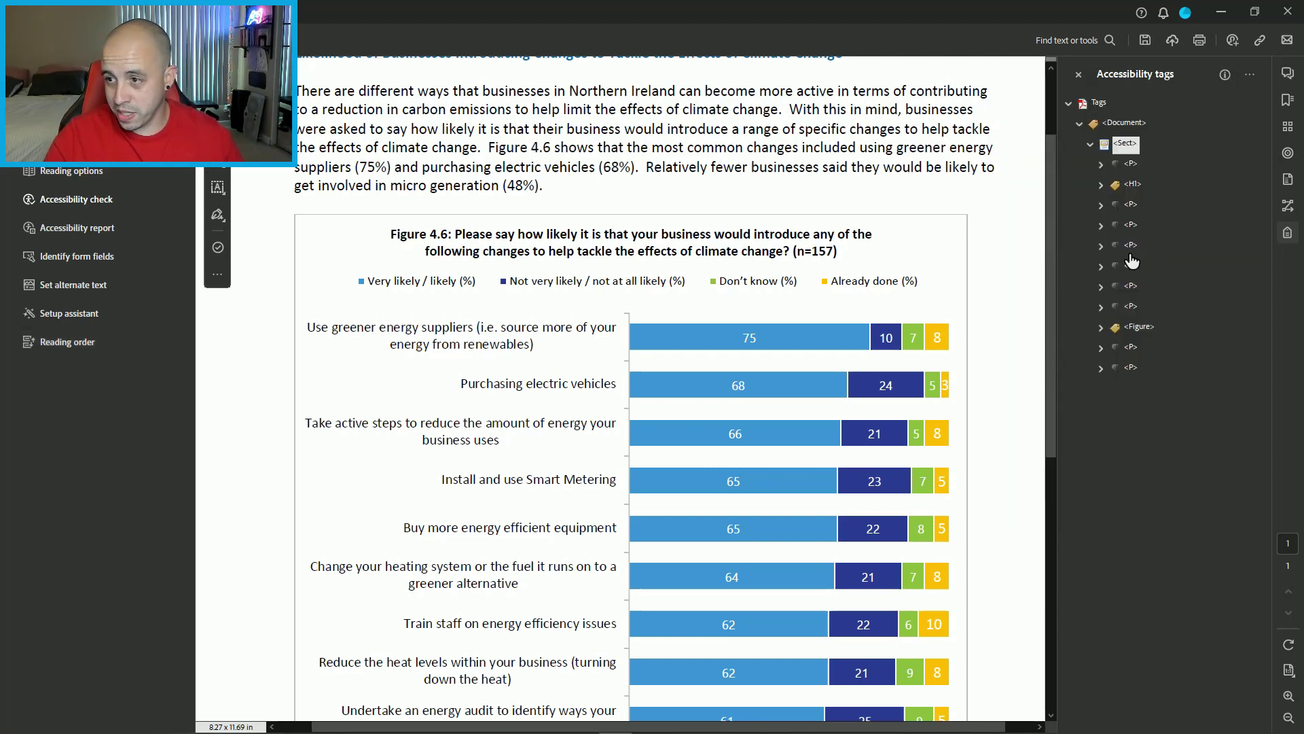
{"action": "left_click", "coordinate": [63, 345]}
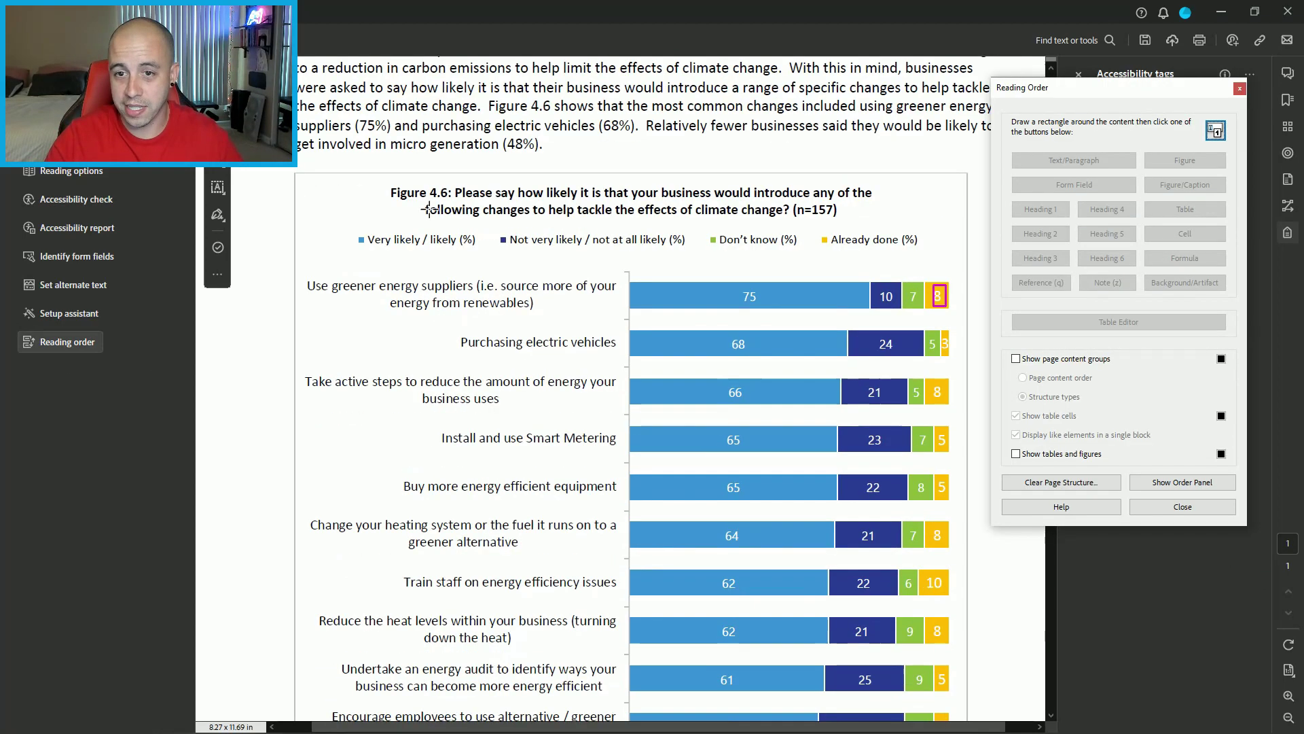
{"action": "left_click_drag", "start_coordinate": [381, 173], "coordinate": [917, 234]}
Step: Tag the figure title as H2, place it above the first label, and rename the label's tag H3
{"action": "left_click", "coordinate": [1048, 239]}
{"action": "left_click", "coordinate": [1132, 189]}
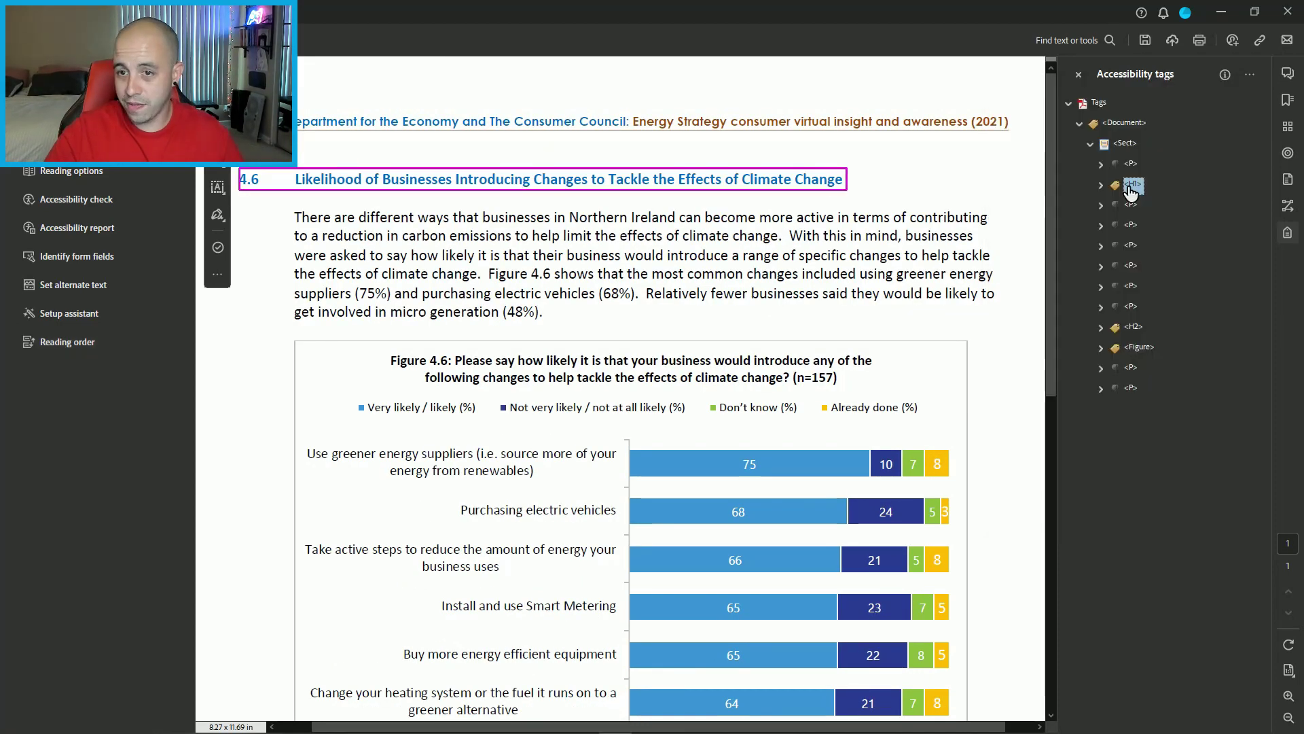
{"action": "key", "text": "Down"}
{"action": "key", "text": "Down"}
{"action": "key", "text": "Down"}
{"action": "key", "text": "Down"}
{"action": "key", "text": "Down"}
{"action": "key", "text": "Down"}
{"action": "key", "text": "Down"}
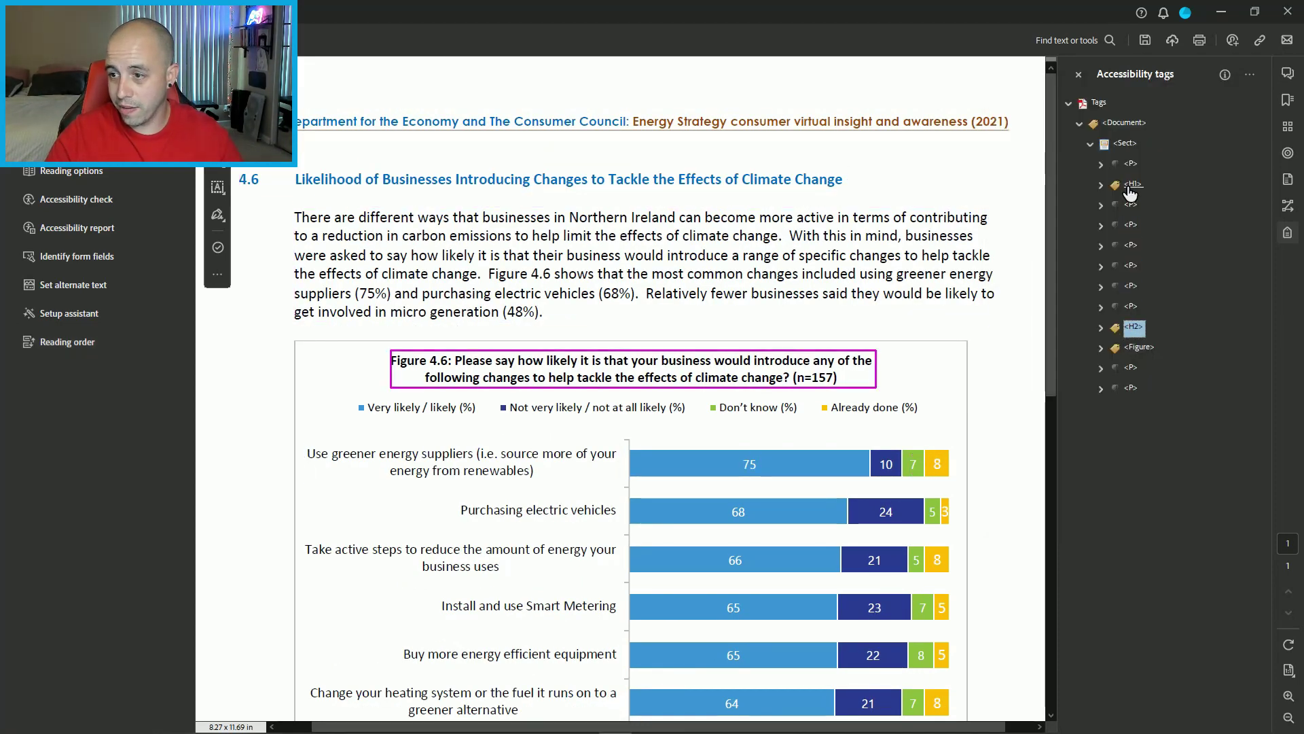
{"action": "key", "text": "Up"}
{"action": "key", "text": "Up"}
{"action": "key", "text": "Up"}
{"action": "key", "text": "Up"}
{"action": "key", "text": "Up"}
{"action": "key", "text": "Up"}
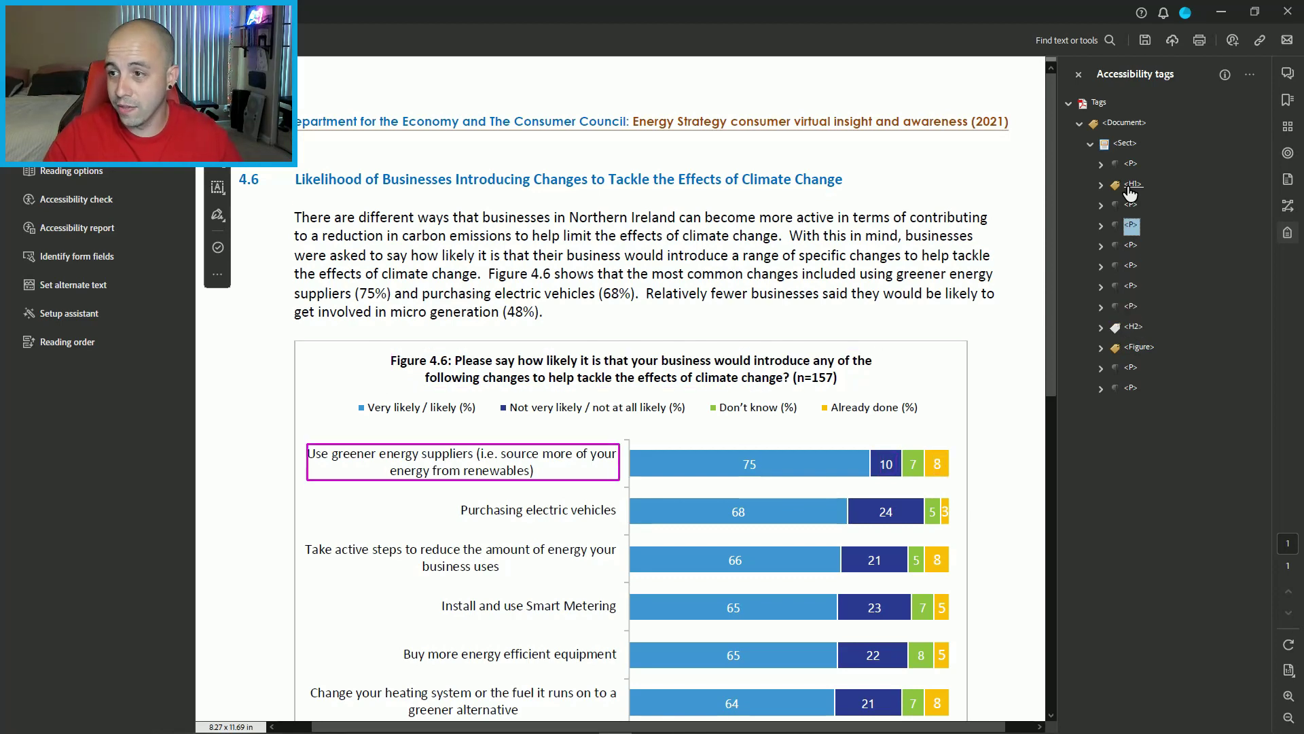
{"action": "key", "text": "Down"}
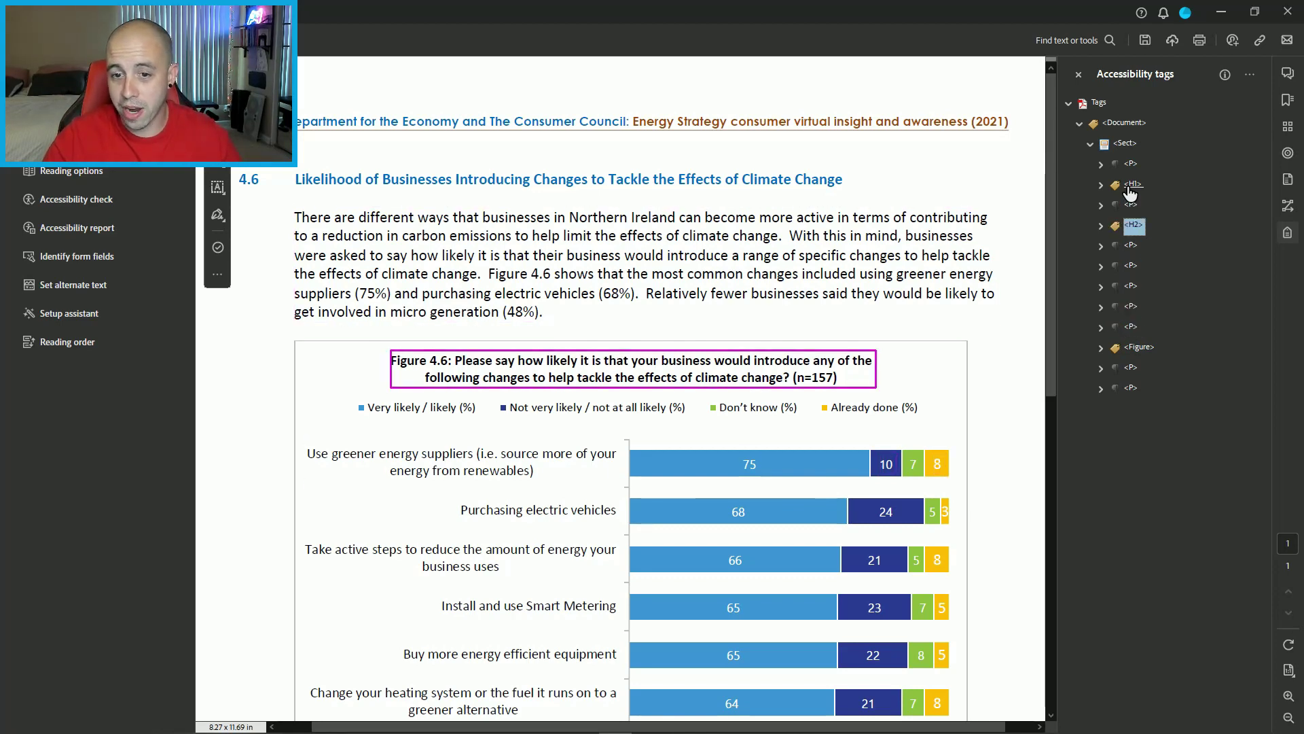
{"action": "key", "text": "Down"}
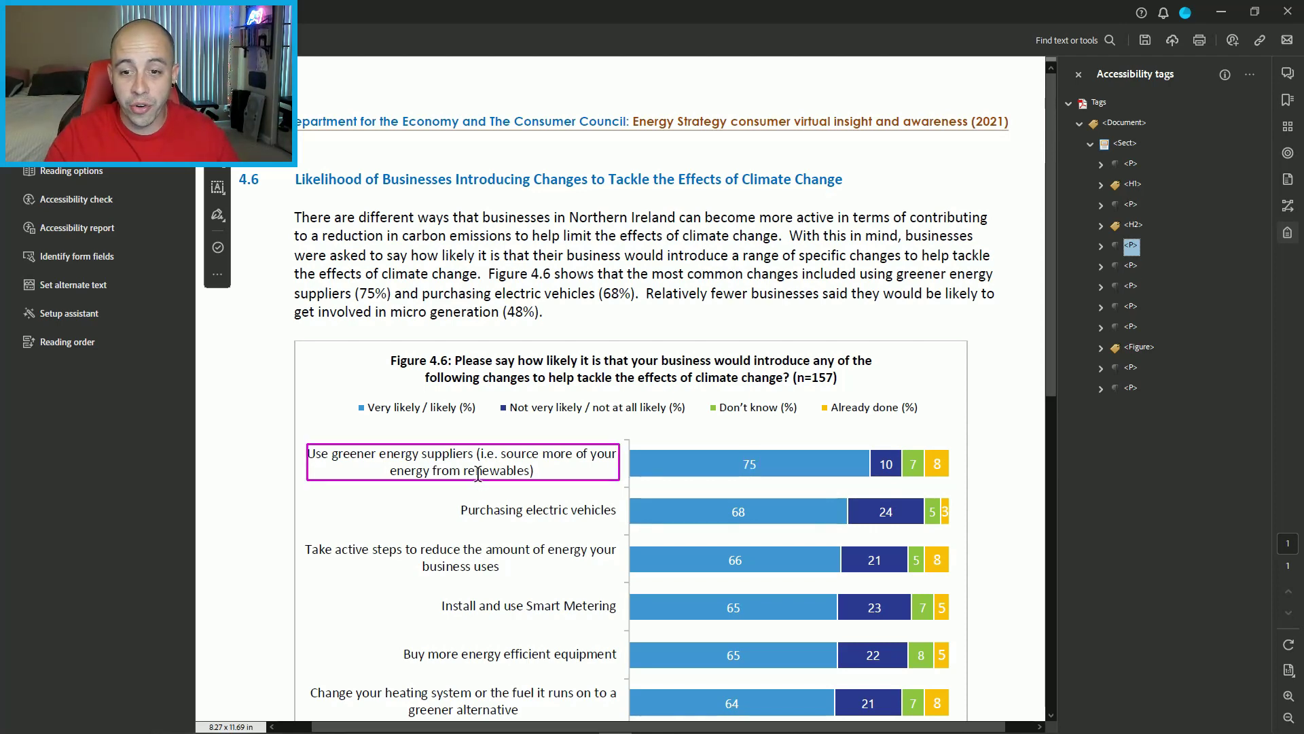
{"action": "key", "text": "BackSpace"}
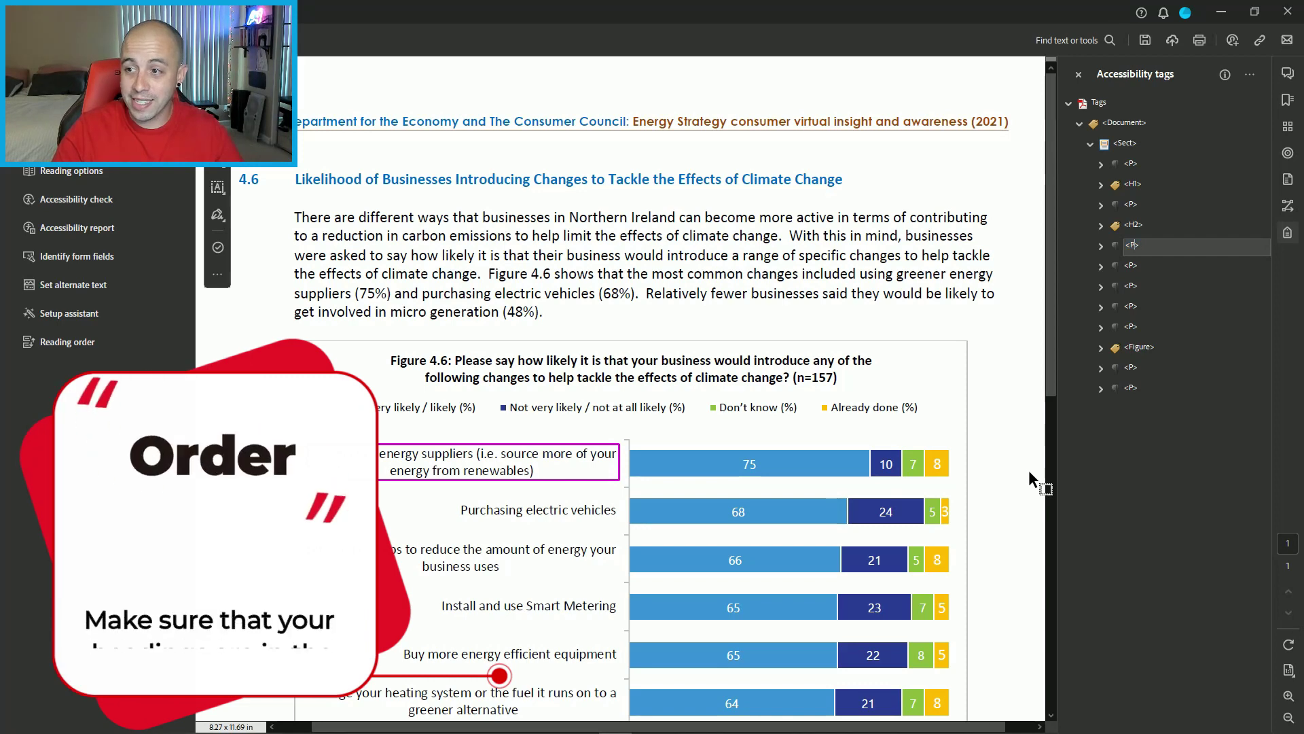
{"action": "type", "text": "H3"}
{"action": "key", "text": "Return"}
Step: Expand the first row's data tags to reveal the 75, 10, 7 and 8 values
{"action": "key", "text": "Down"}
{"action": "key", "text": "Right"}
{"action": "key", "text": "Down"}
{"action": "key", "text": "Down"}
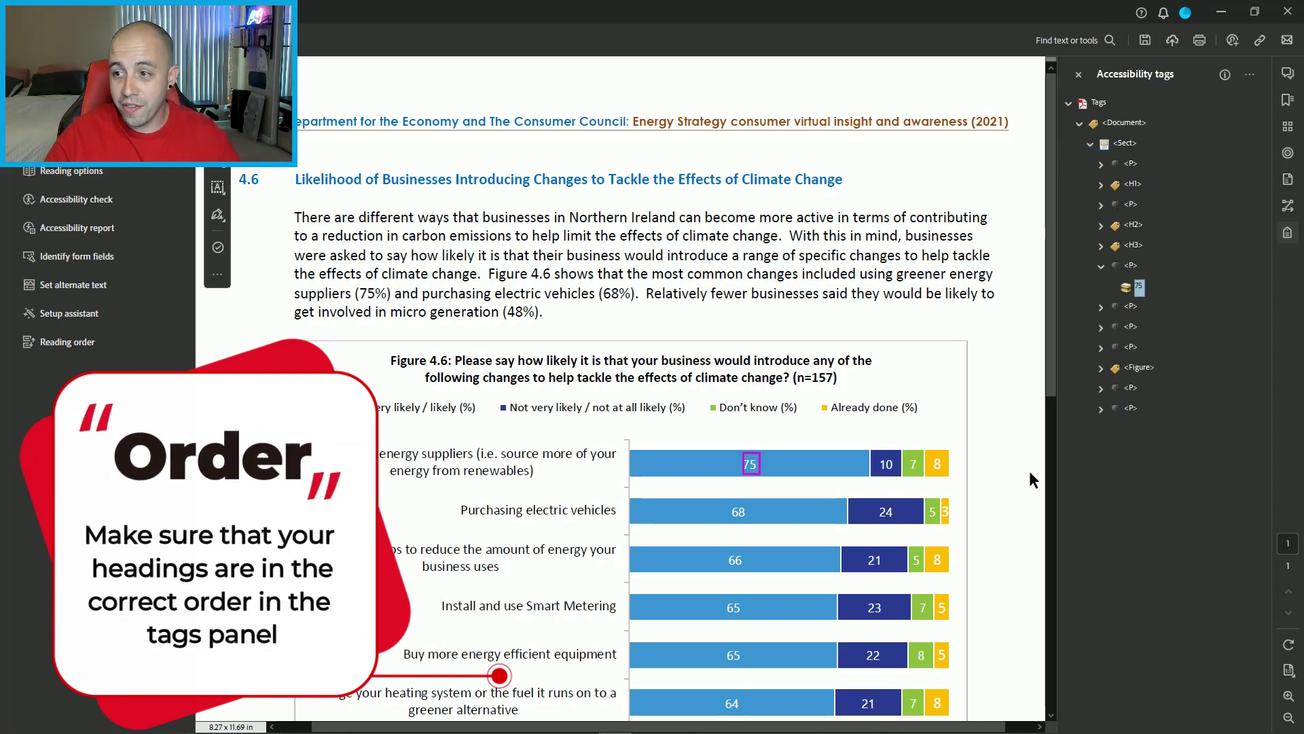
{"action": "key", "text": "Right"}
{"action": "key", "text": "Down"}
{"action": "key", "text": "Down"}
{"action": "key", "text": "Right"}
{"action": "key", "text": "Down"}
{"action": "key", "text": "Down"}
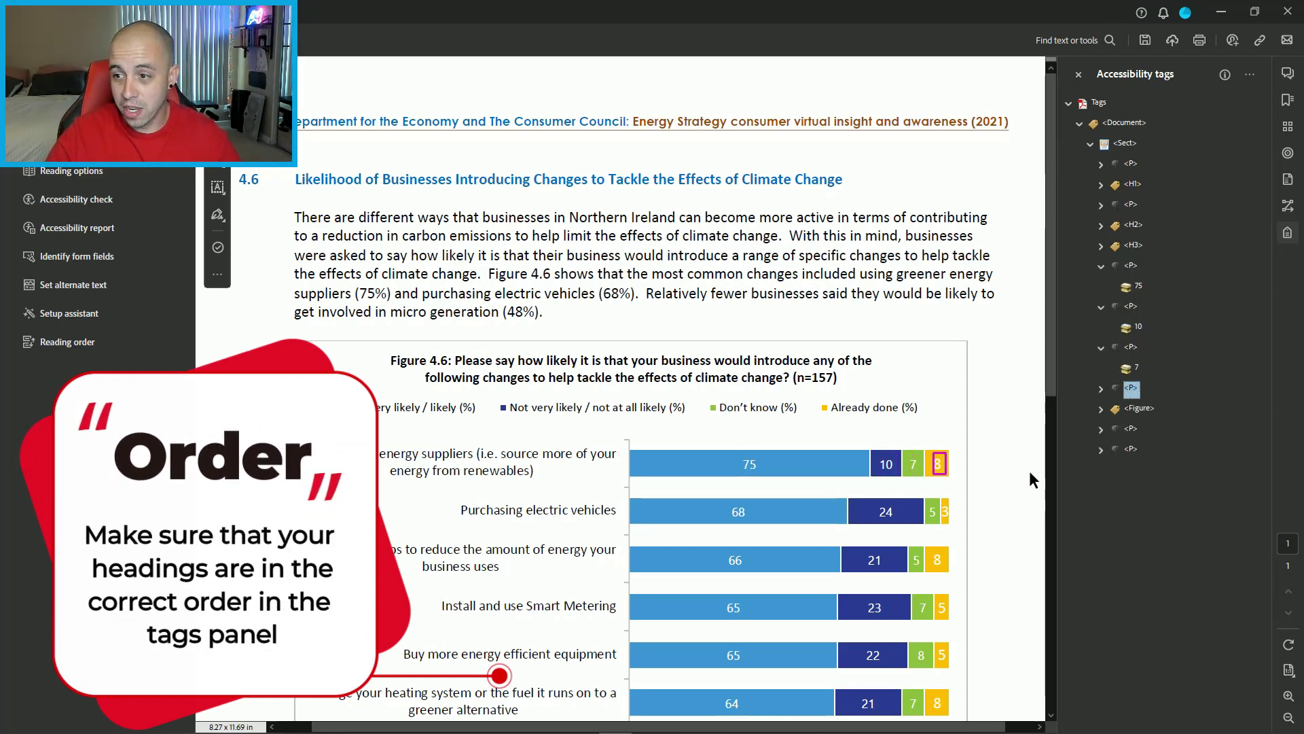
{"action": "key", "text": "Right"}
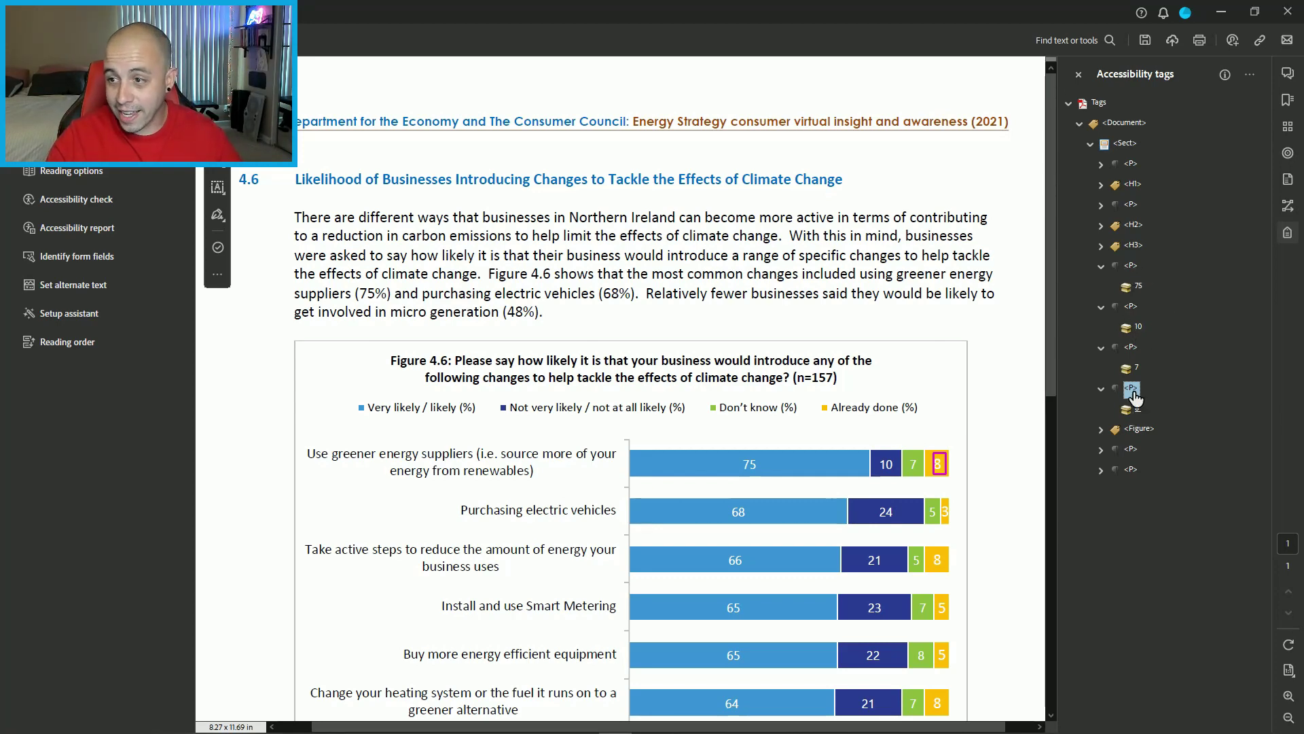
Step: Give the 10, 7 and 8 values their own P tags right after the 75 tag
{"action": "left_click", "coordinate": [1131, 267]}
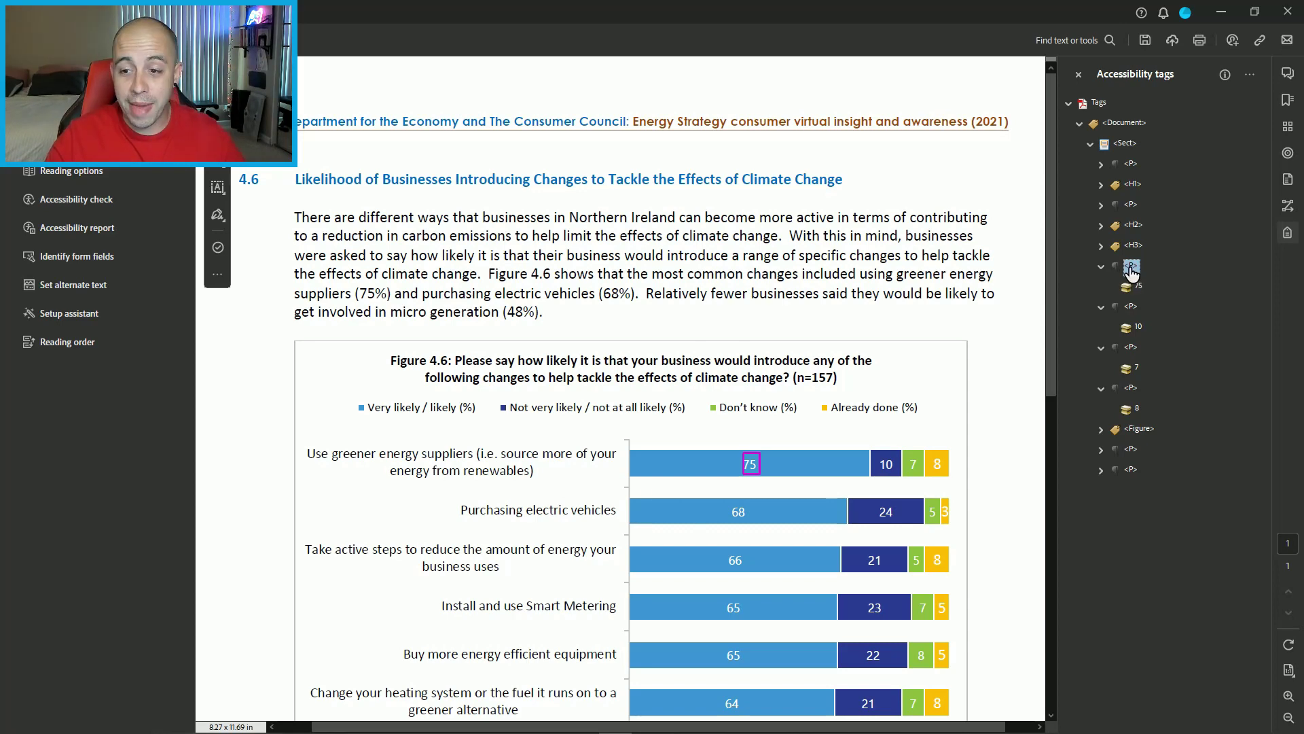
{"action": "left_click_drag", "start_coordinate": [1132, 271], "coordinate": [754, 467]}
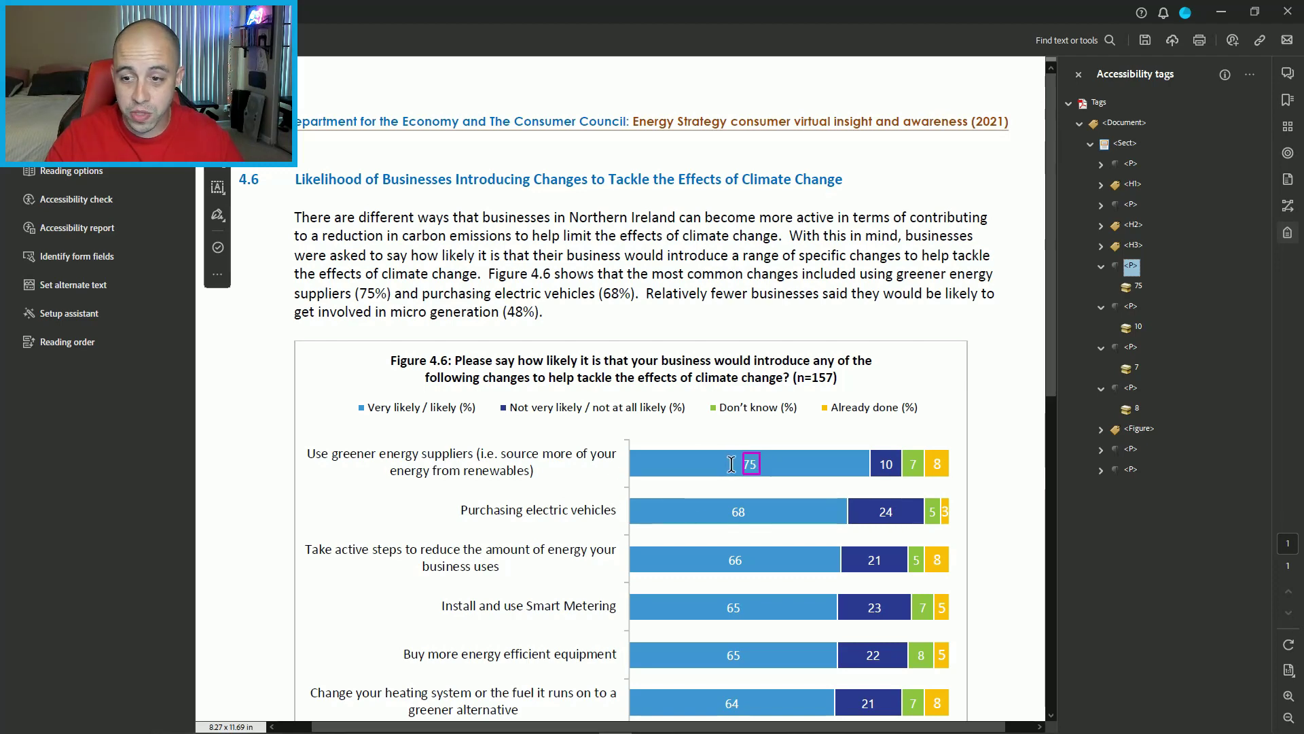
{"action": "left_click_drag", "start_coordinate": [602, 468], "coordinate": [827, 488]}
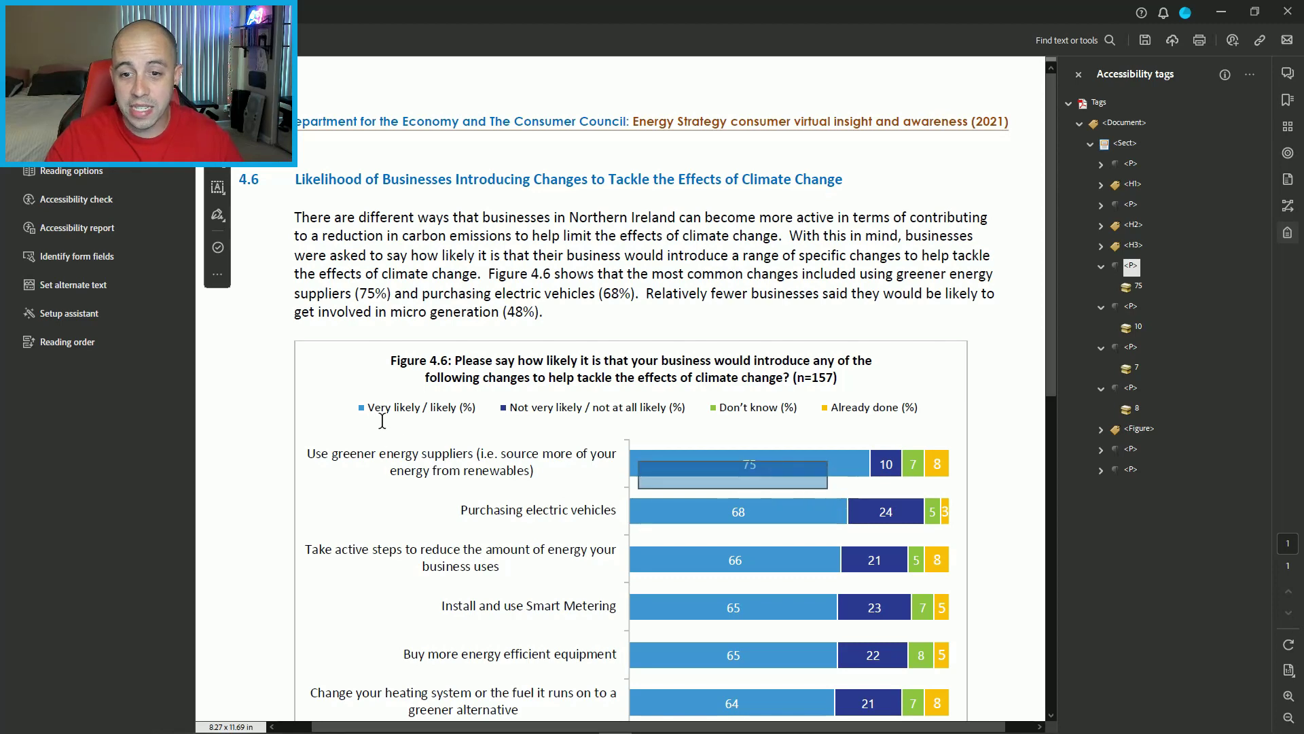
{"action": "left_click_drag", "start_coordinate": [369, 407], "coordinate": [496, 459]}
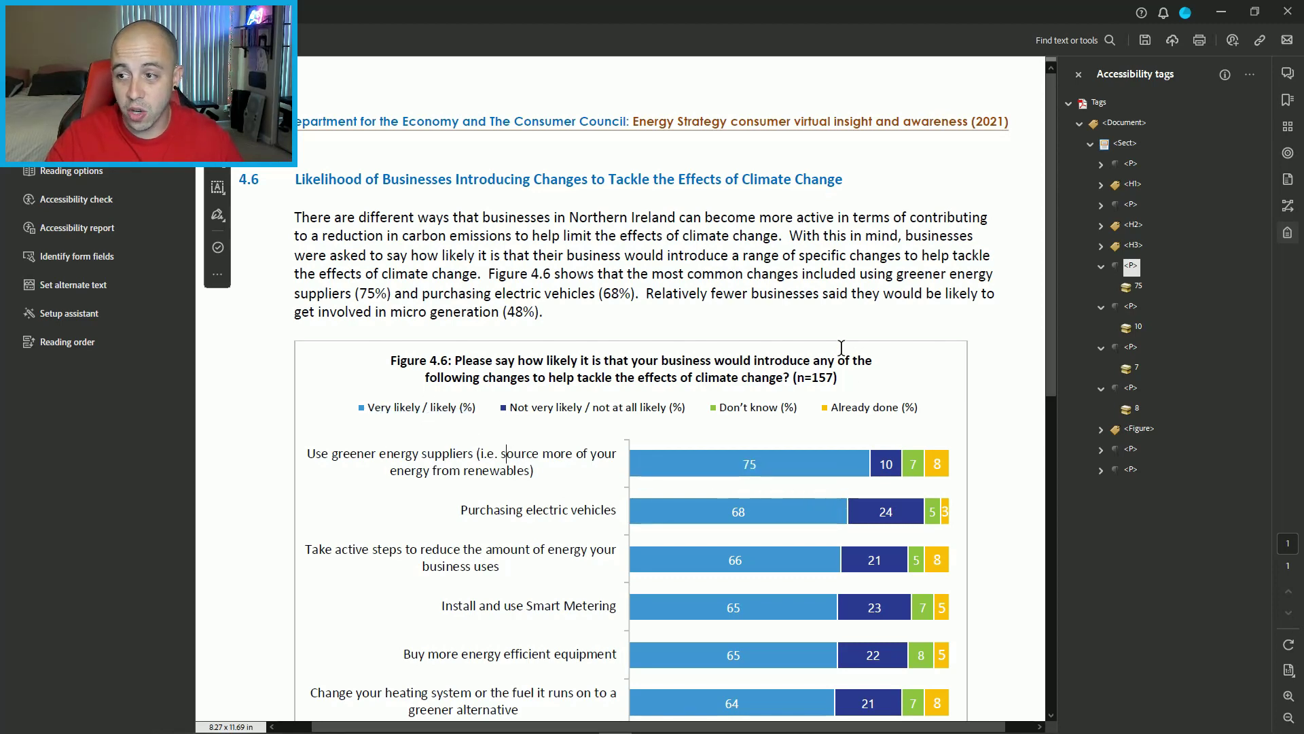
Step: Give the 75 value tag Actual Text '75% of respondents selected very likely or likely'
{"action": "right_click", "coordinate": [1134, 271]}
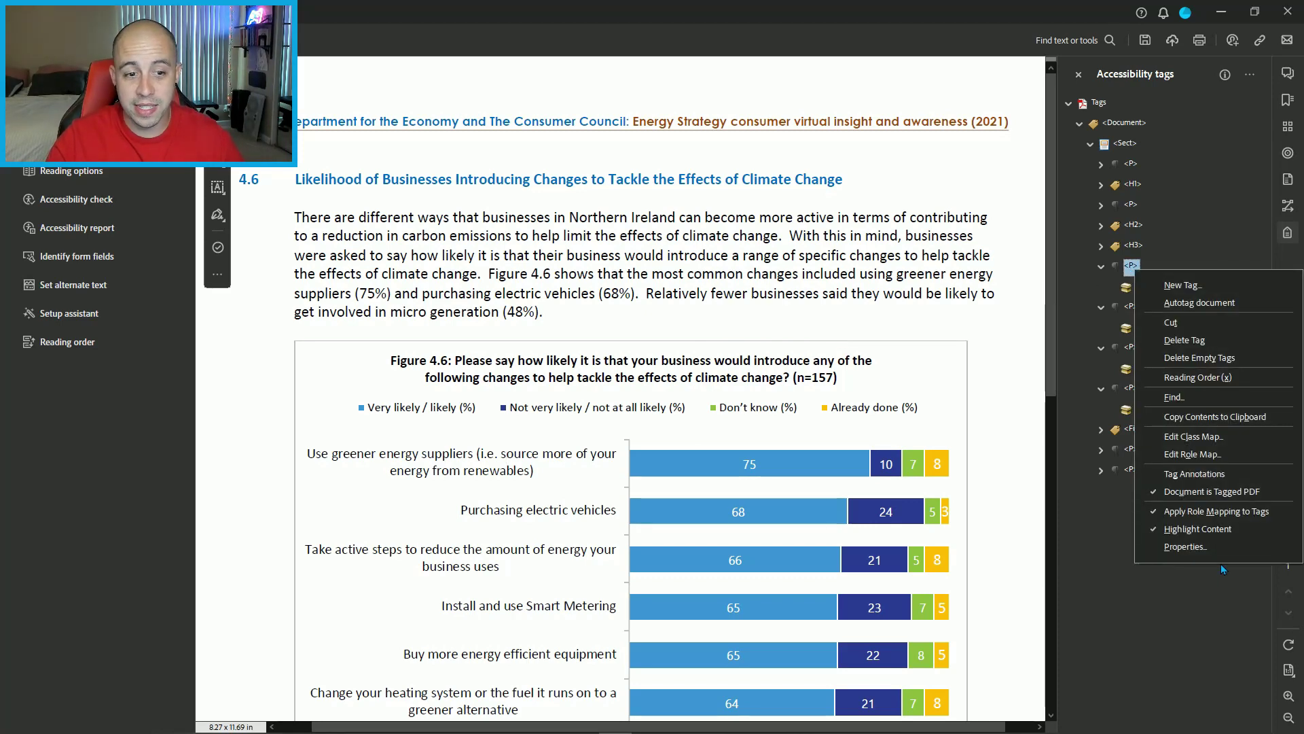
{"action": "left_click", "coordinate": [1184, 547]}
{"action": "left_click_drag", "start_coordinate": [713, 201], "coordinate": [731, 73]}
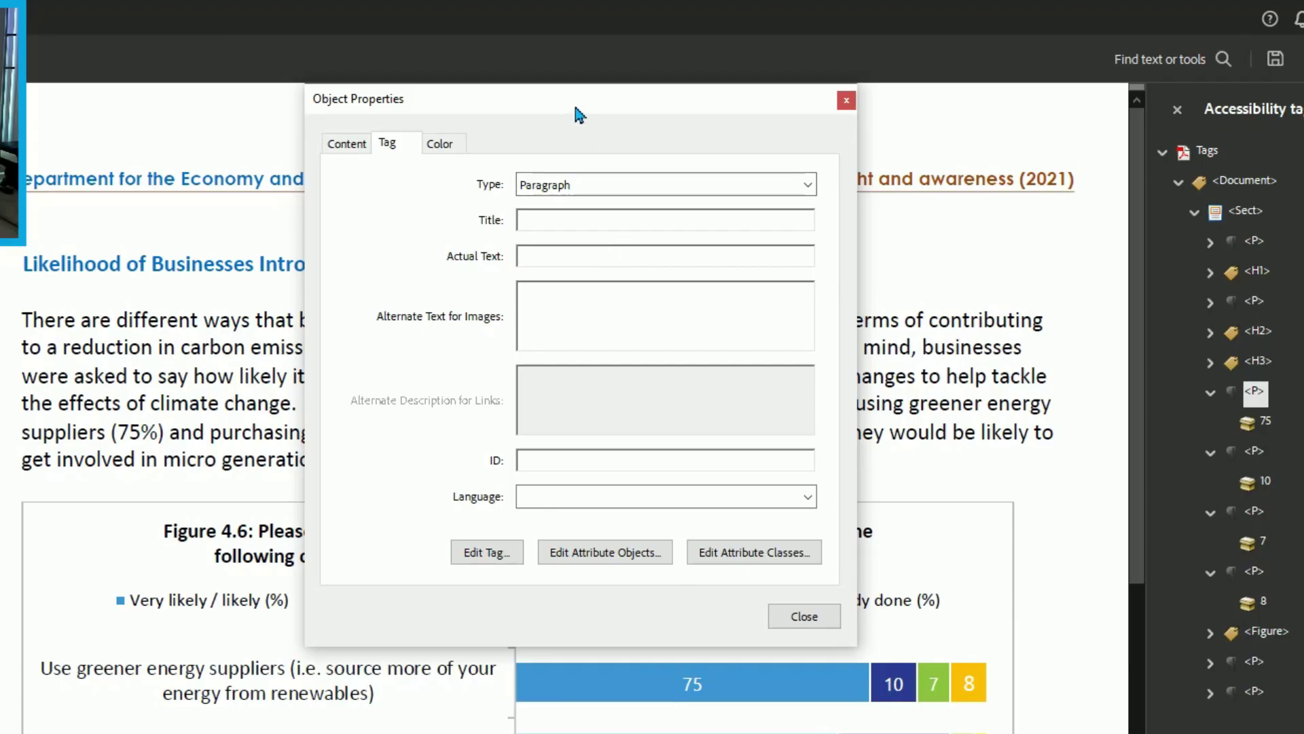
{"action": "type", "text": "75"}
{"action": "type", "text": "% of "}
{"action": "type", "text": "respondents se"}
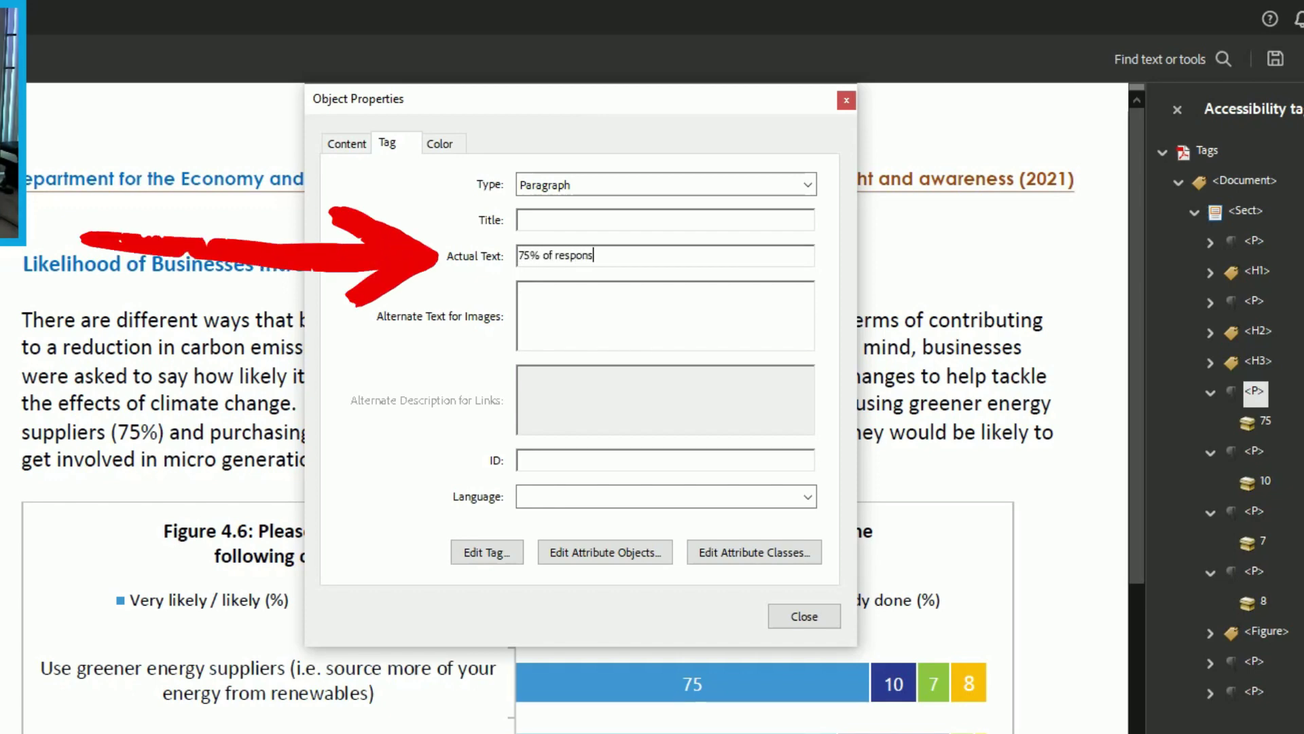
{"action": "type", "text": "lected very likely or likely"}
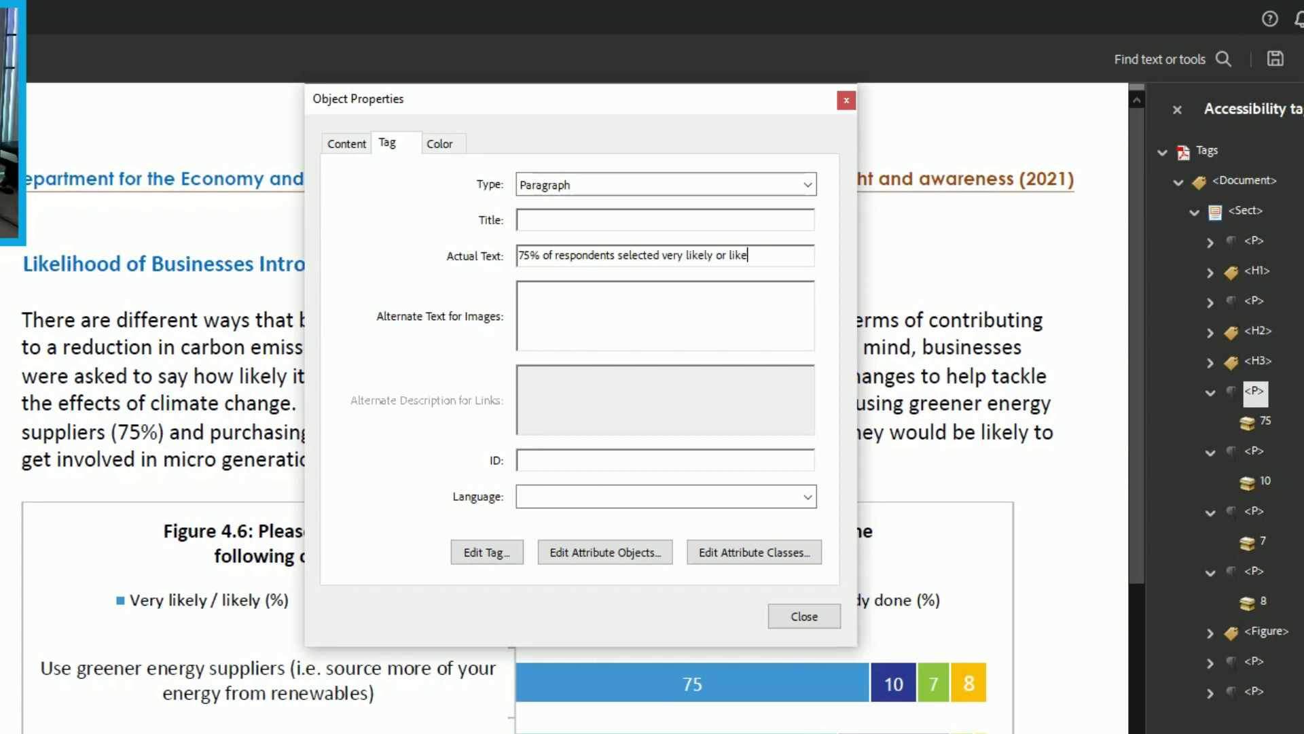
{"action": "left_click", "coordinate": [797, 618]}
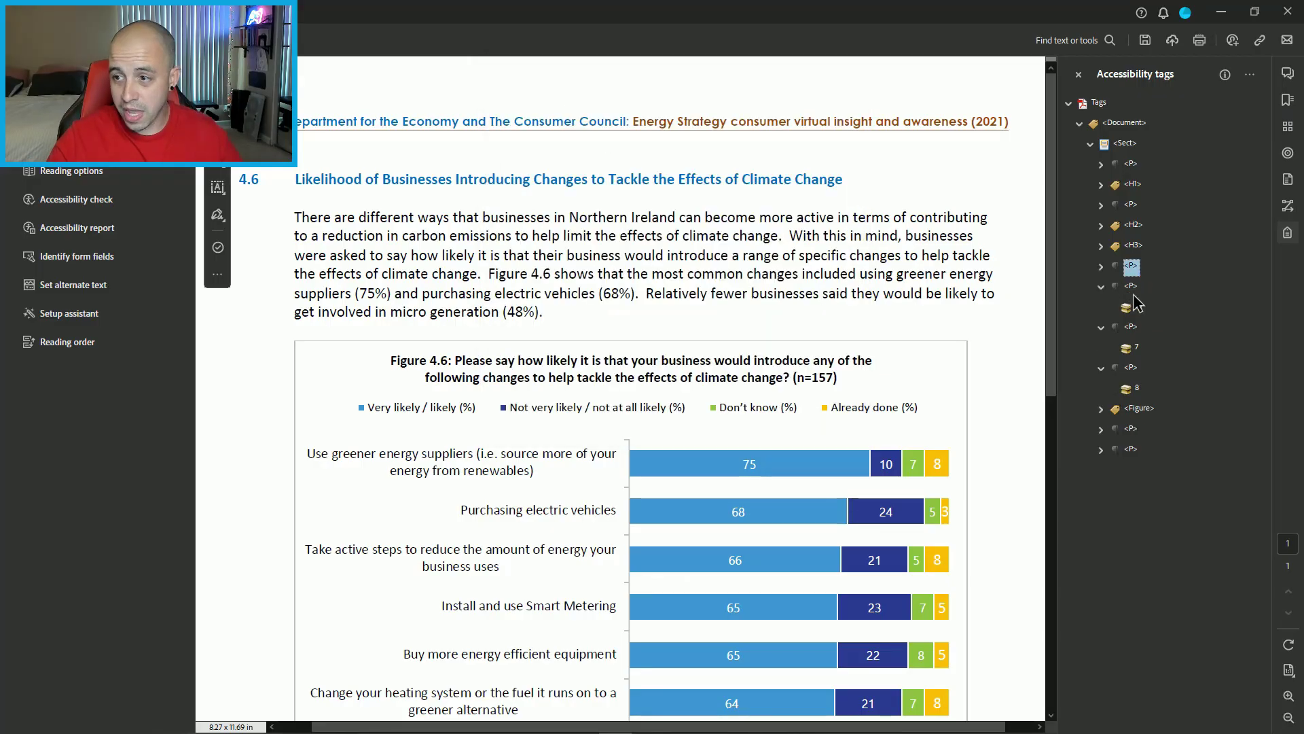
Step: Give the 10 value tag Actual Text '10% of respondents selected Not very likely or not at all likely'
{"action": "right_click", "coordinate": [1132, 288]}
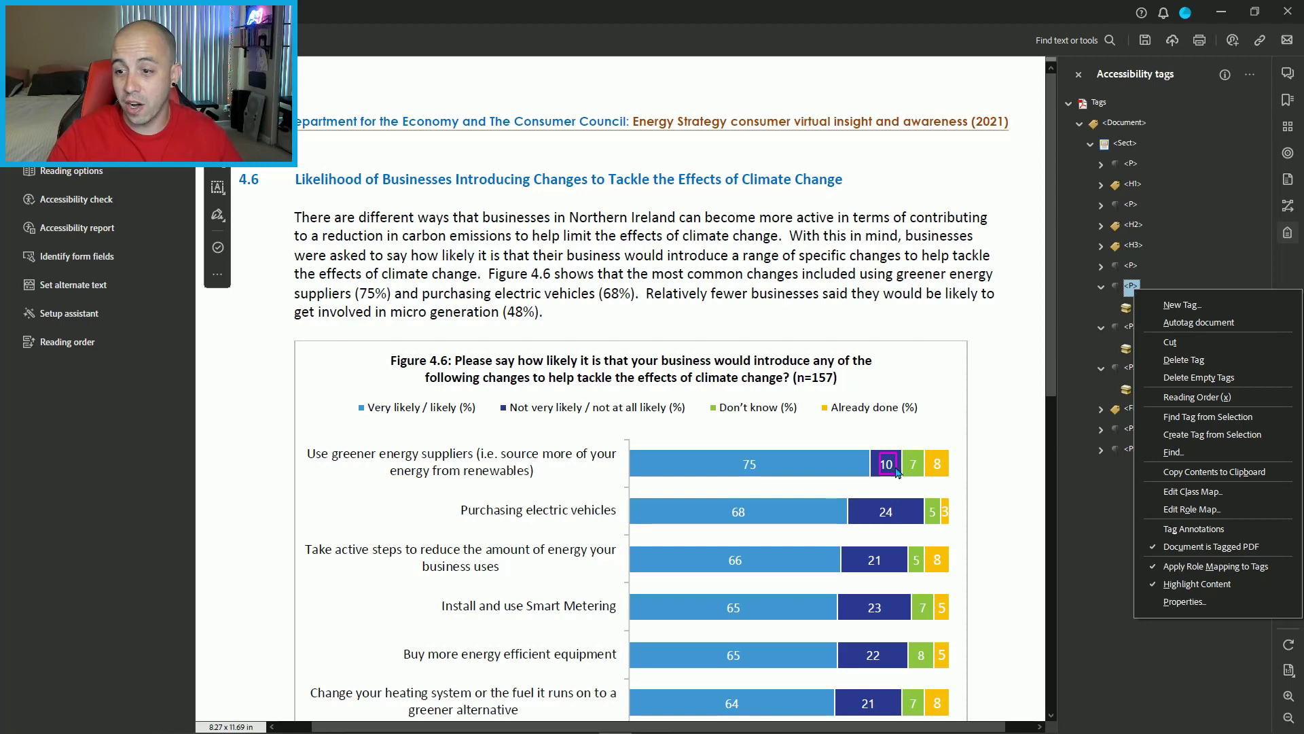
{"action": "left_click", "coordinate": [1183, 602]}
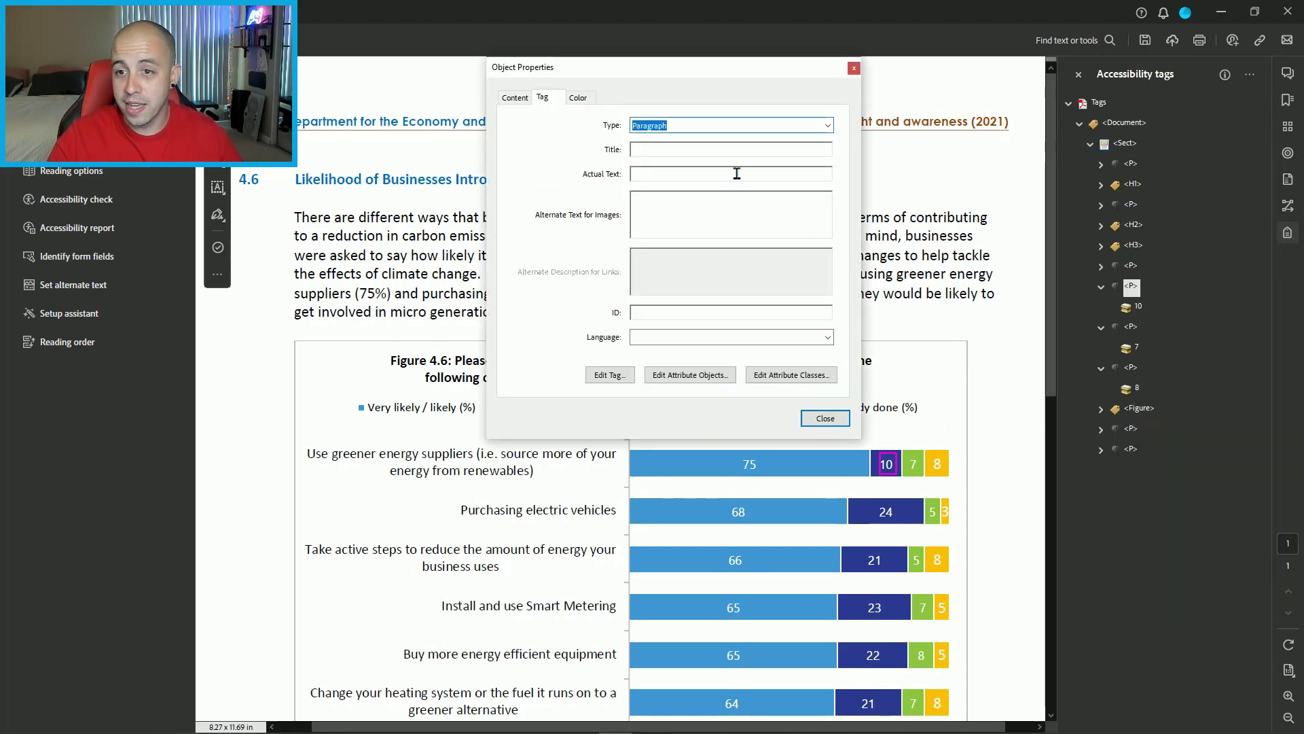
{"action": "left_click_drag", "start_coordinate": [688, 74], "coordinate": [314, 159]}
{"action": "left_click", "coordinate": [369, 260]}
{"action": "type", "text": "10% of"}
{"action": "type", "text": " respondents sele"}
{"action": "type", "text": "cte"}
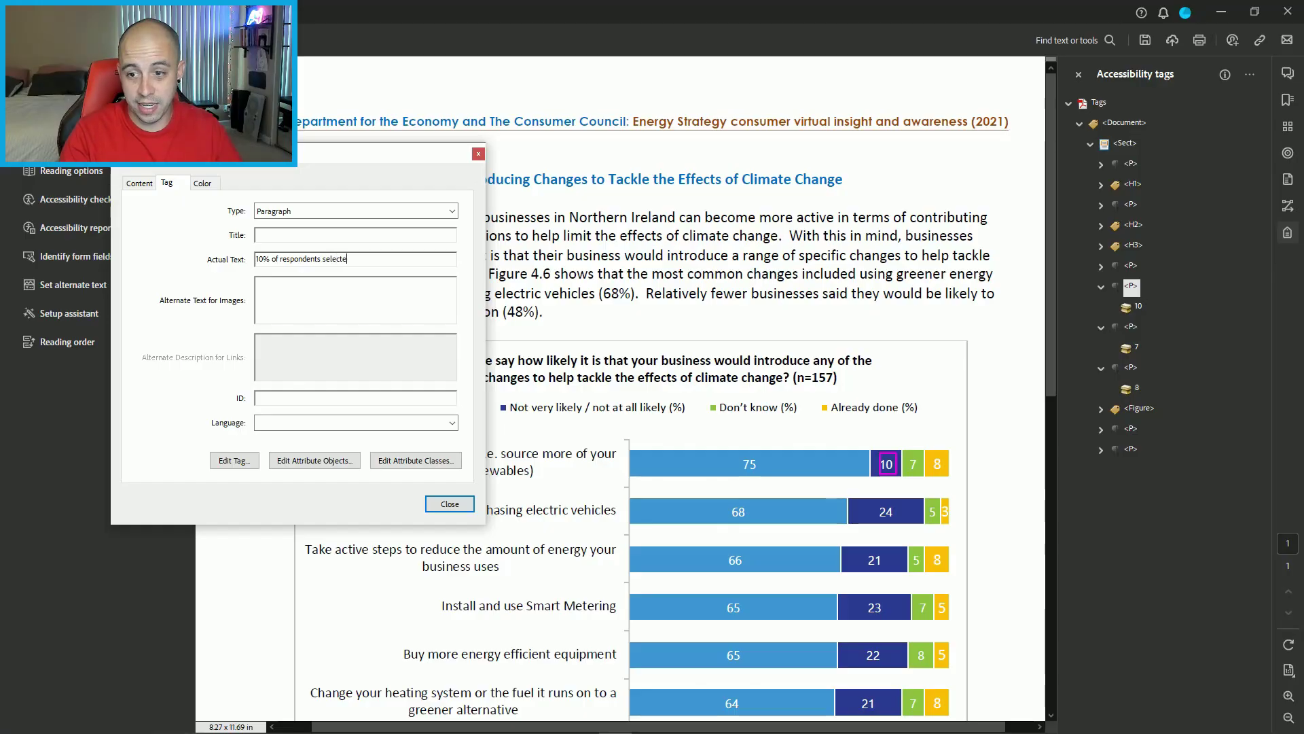
{"action": "type", "text": "d Not very likely or not at all like"}
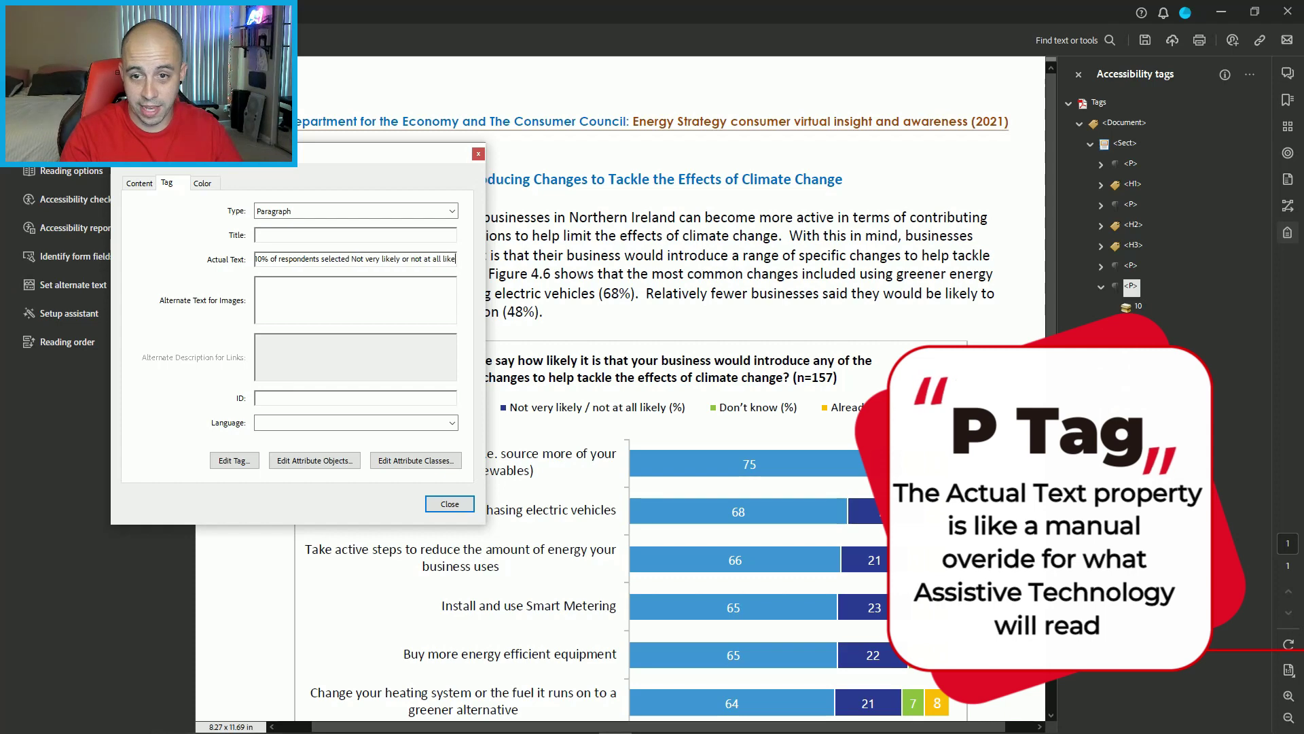
{"action": "type", "text": "ly"}
{"action": "left_click", "coordinate": [450, 504]}
Step: Give the 7 and 8 value tags Actual Text '7% incldatted don't know' and '8%'
{"action": "left_click", "coordinate": [1132, 329]}
{"action": "right_click", "coordinate": [1132, 329]}
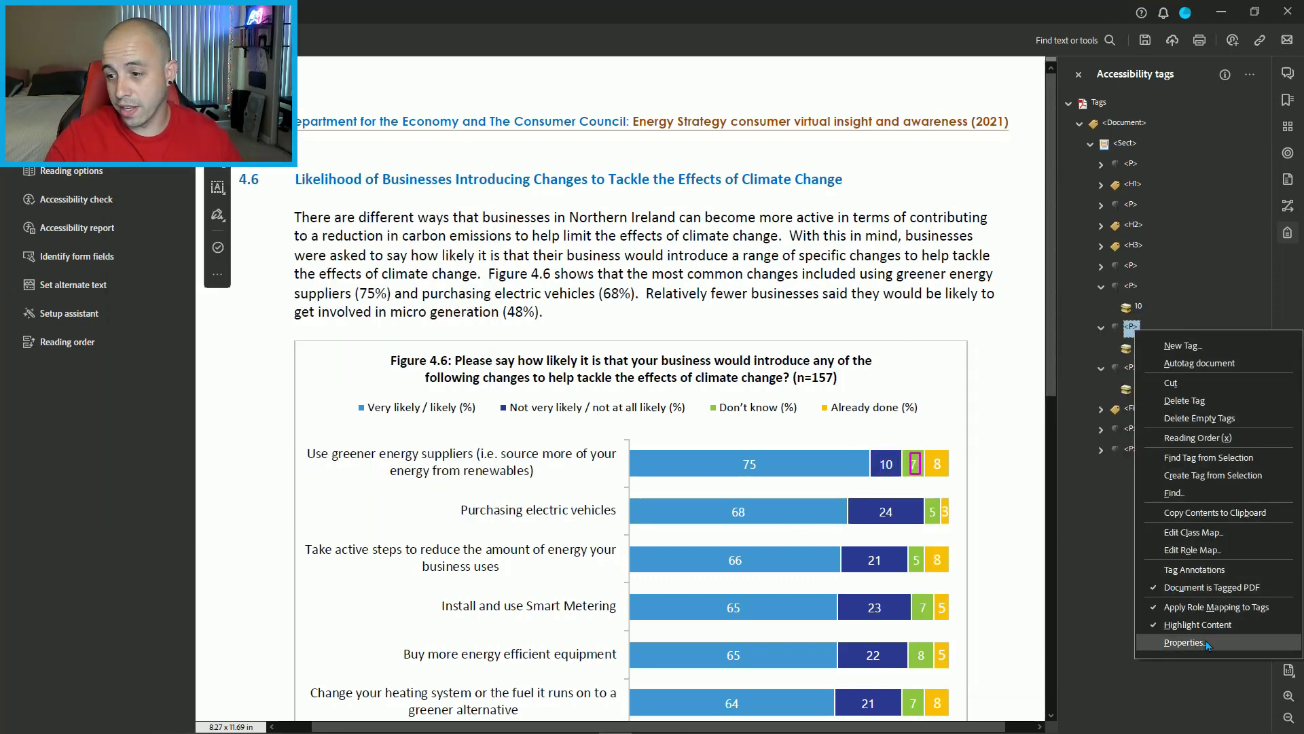
{"action": "left_click", "coordinate": [1183, 642]}
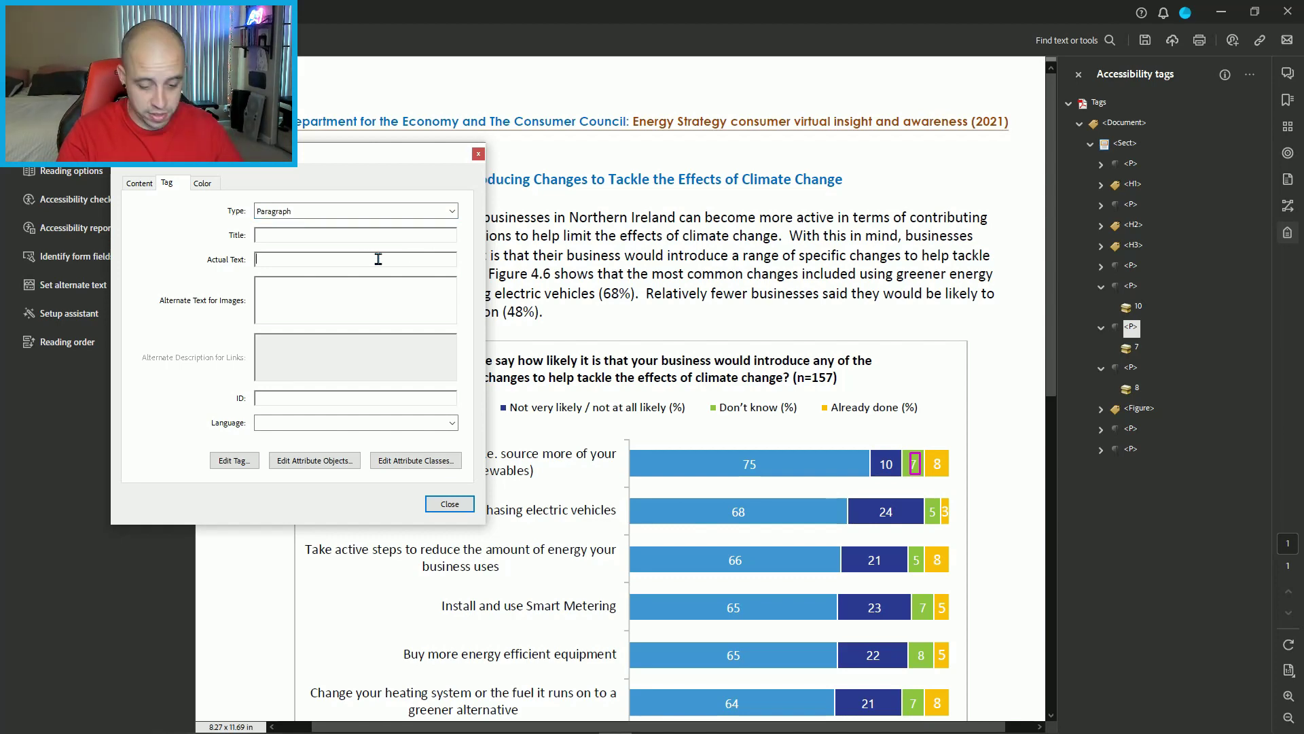
{"action": "type", "text": "7% incl"}
{"action": "type", "text": "datted don't know"}
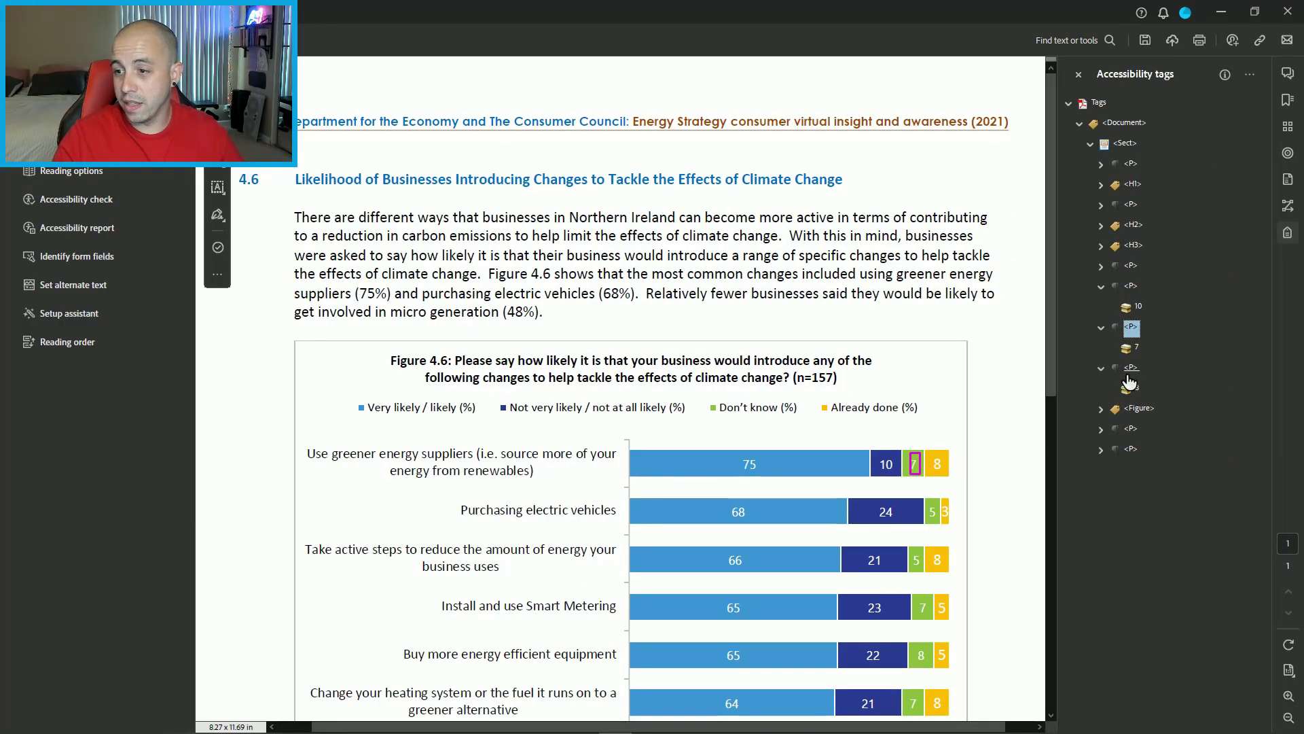
{"action": "right_click", "coordinate": [1129, 382]}
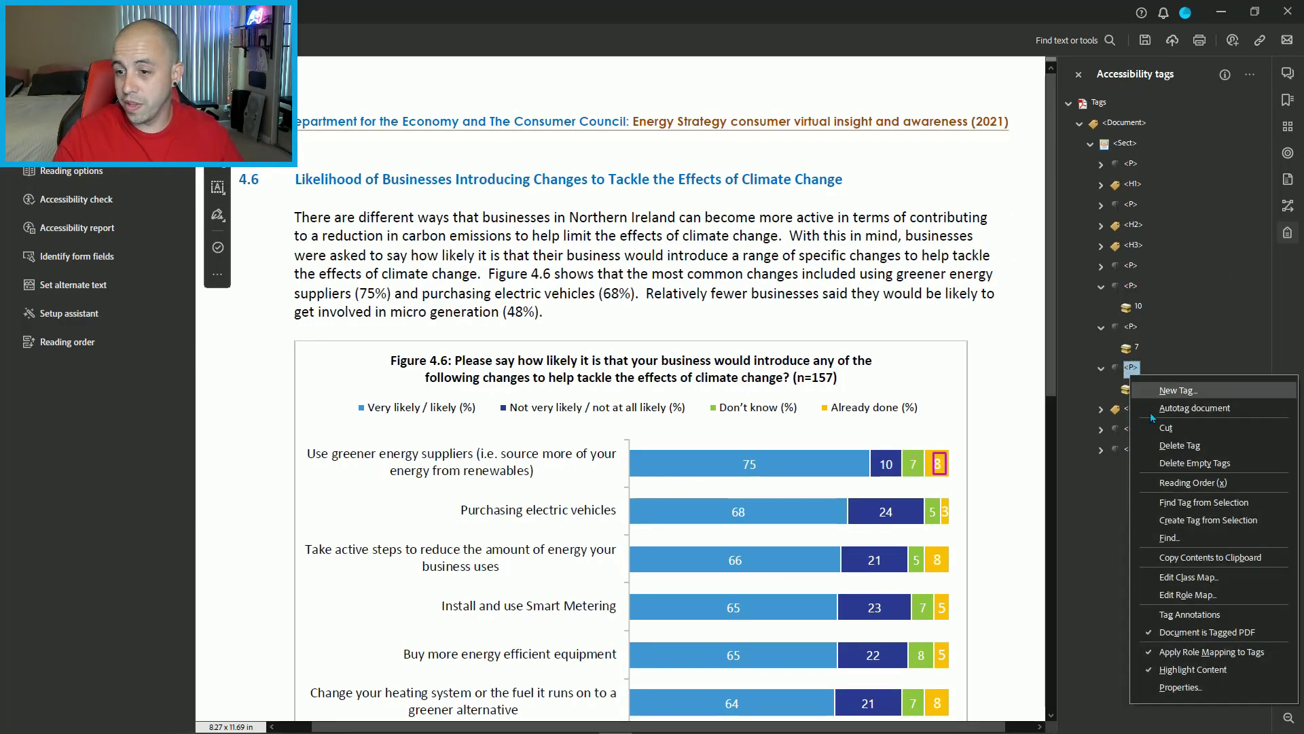
{"action": "left_click", "coordinate": [1162, 693]}
{"action": "type", "text": "8% indicated already done"}
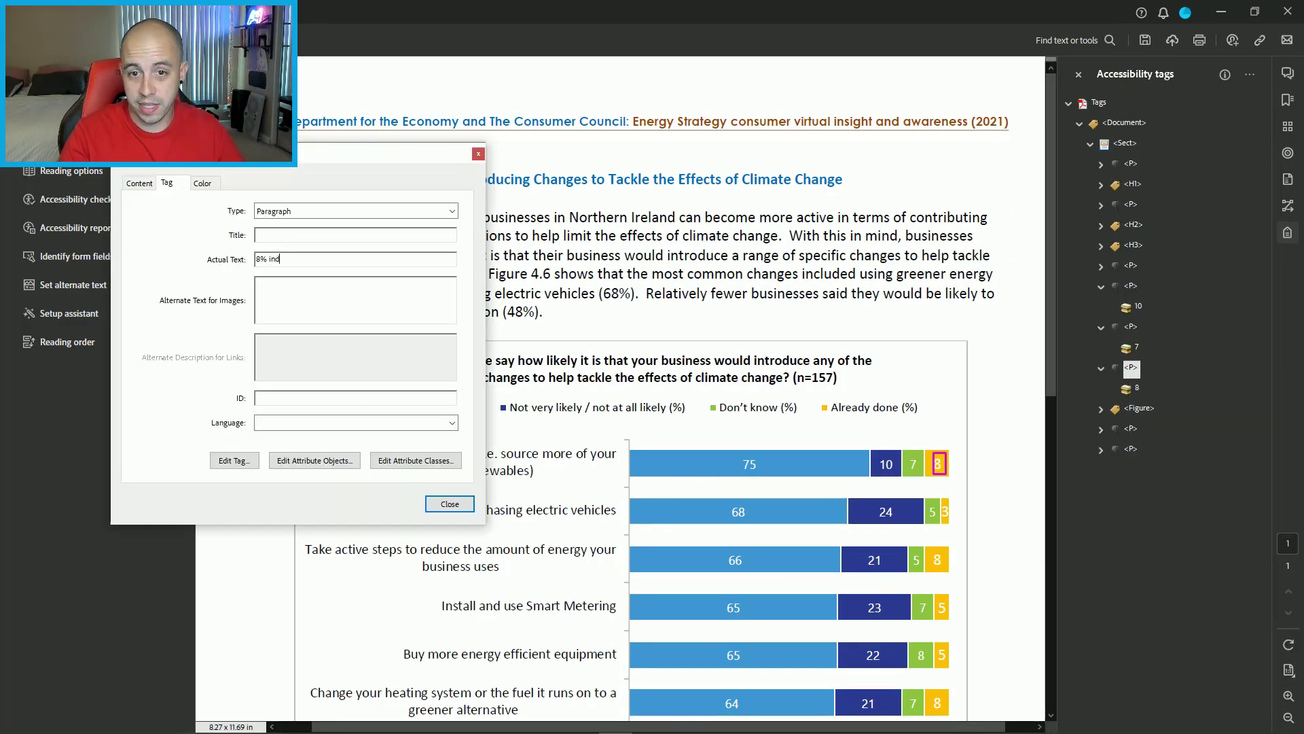
{"action": "left_click", "coordinate": [449, 504]}
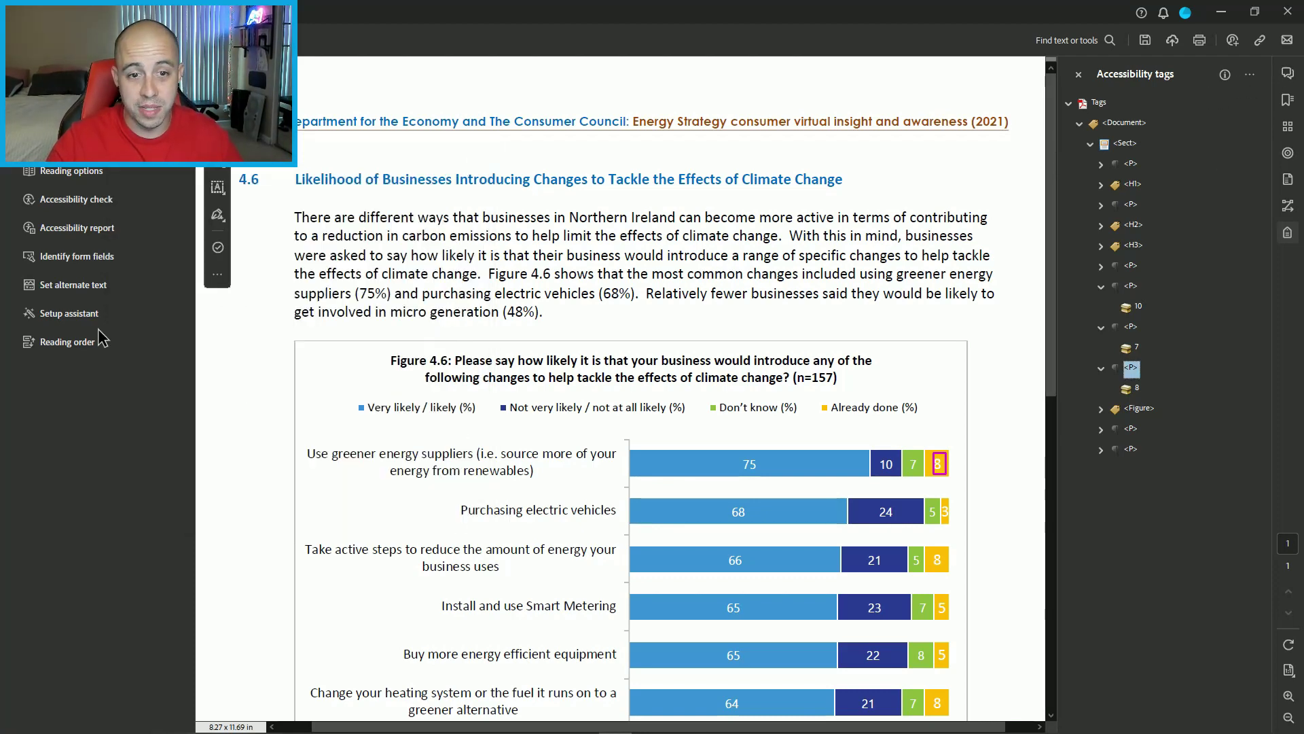
Step: Tag the Purchasing electric vehicles label as Heading 3 and its row values as paragraph text
{"action": "left_click", "coordinate": [68, 342]}
{"action": "left_click_drag", "start_coordinate": [440, 490], "coordinate": [623, 524]}
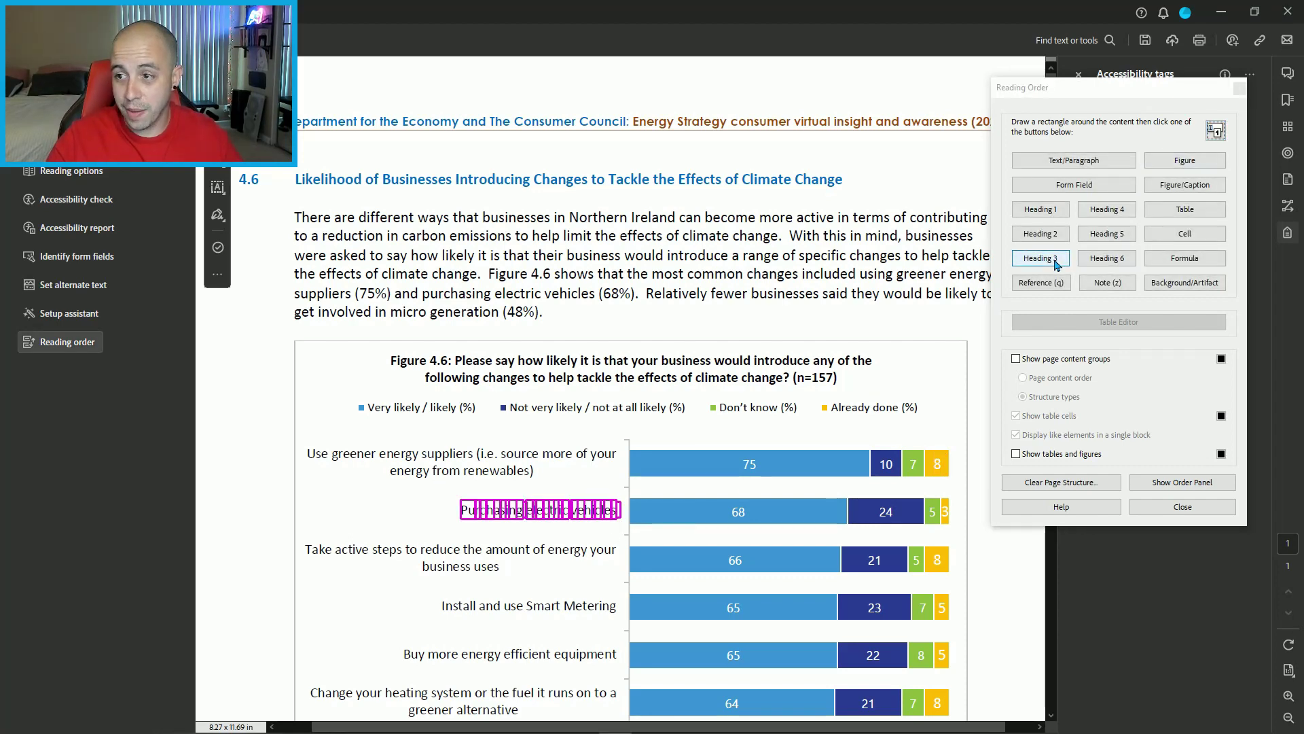
{"action": "left_click", "coordinate": [1040, 258]}
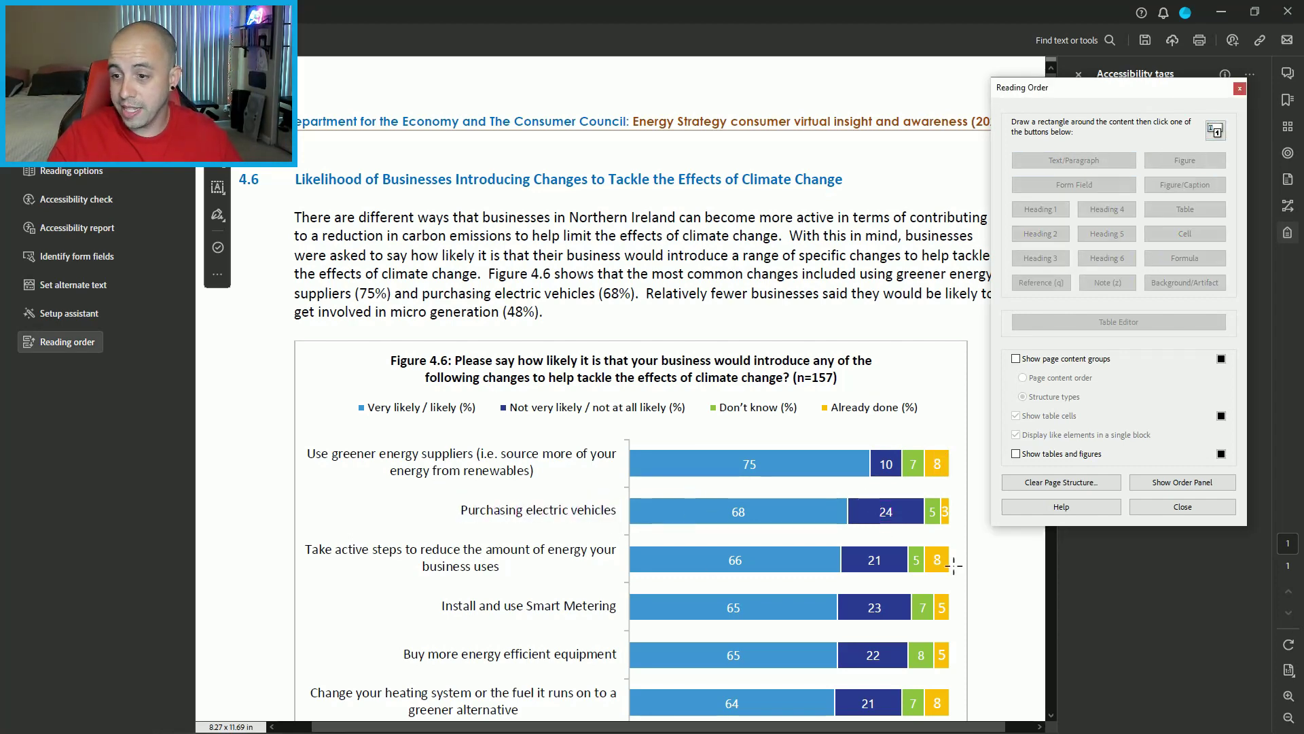
{"action": "left_click_drag", "start_coordinate": [941, 496], "coordinate": [961, 528]}
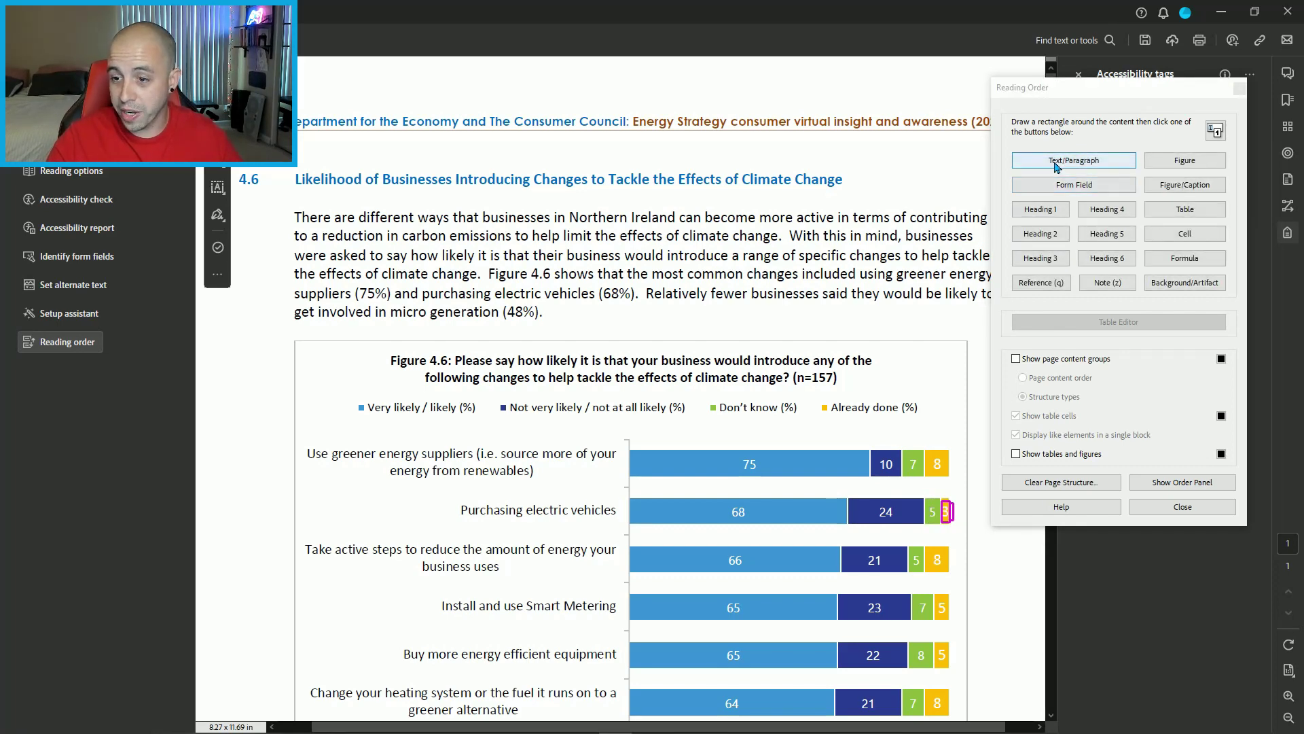
{"action": "left_click", "coordinate": [1023, 255]}
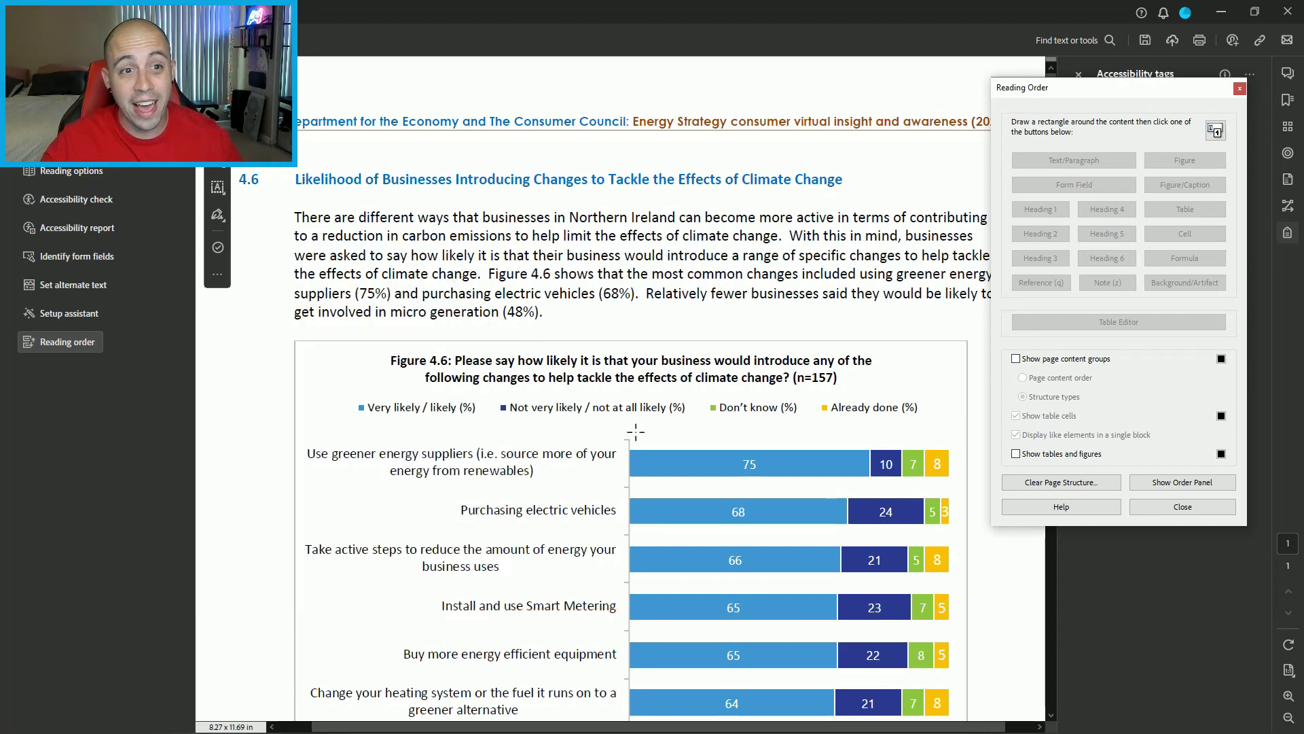
Step: Outline the chart's four legend entries for tagging
{"action": "scroll", "coordinate": [646, 427], "scroll_direction": "down", "scroll_amount": 3}
{"action": "scroll", "coordinate": [632, 416], "scroll_direction": "down", "scroll_amount": 5}
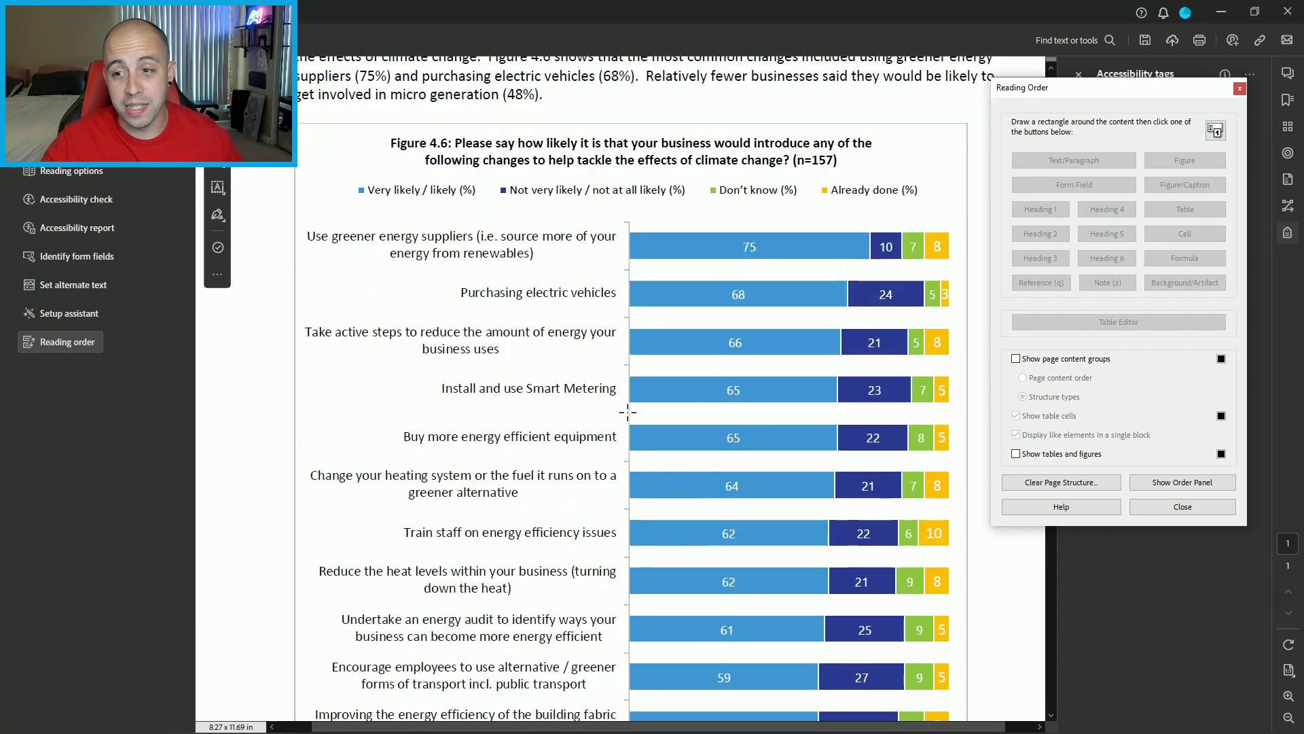
{"action": "scroll", "coordinate": [631, 416], "scroll_direction": "up", "scroll_amount": 2}
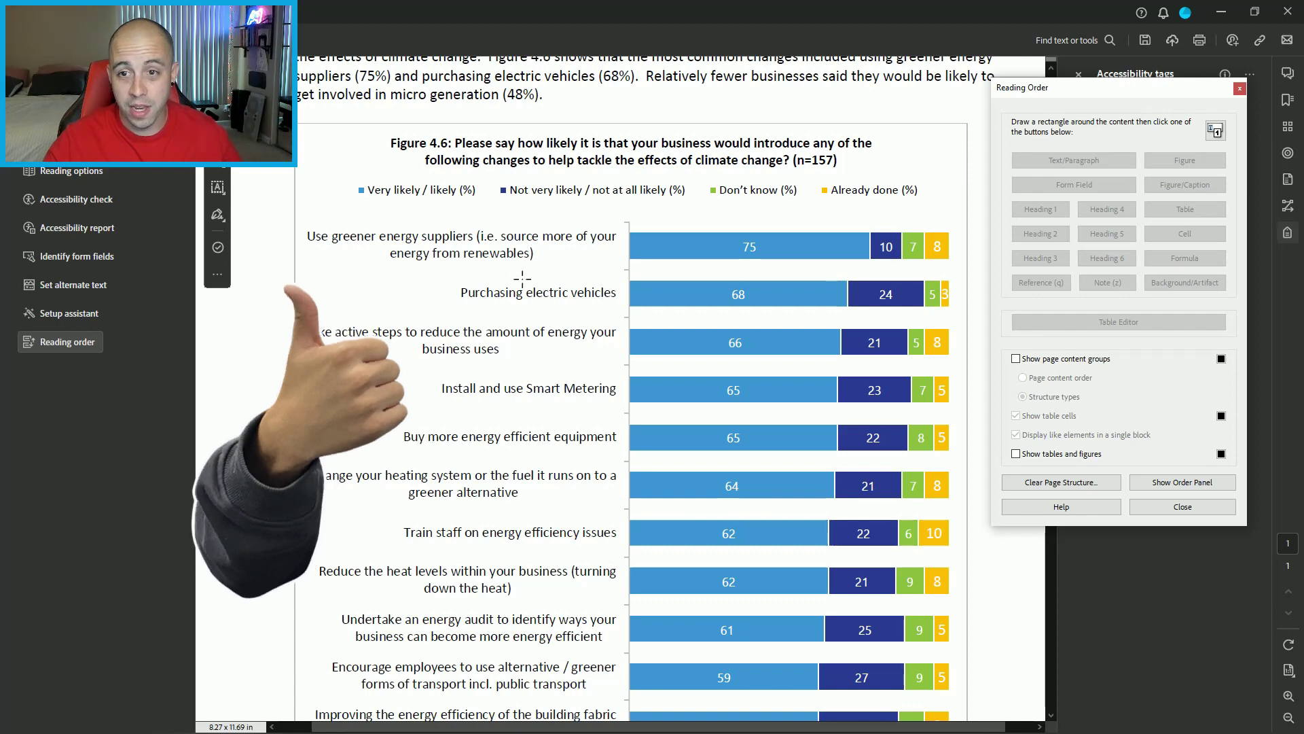
{"action": "left_click_drag", "start_coordinate": [338, 157], "coordinate": [904, 210]}
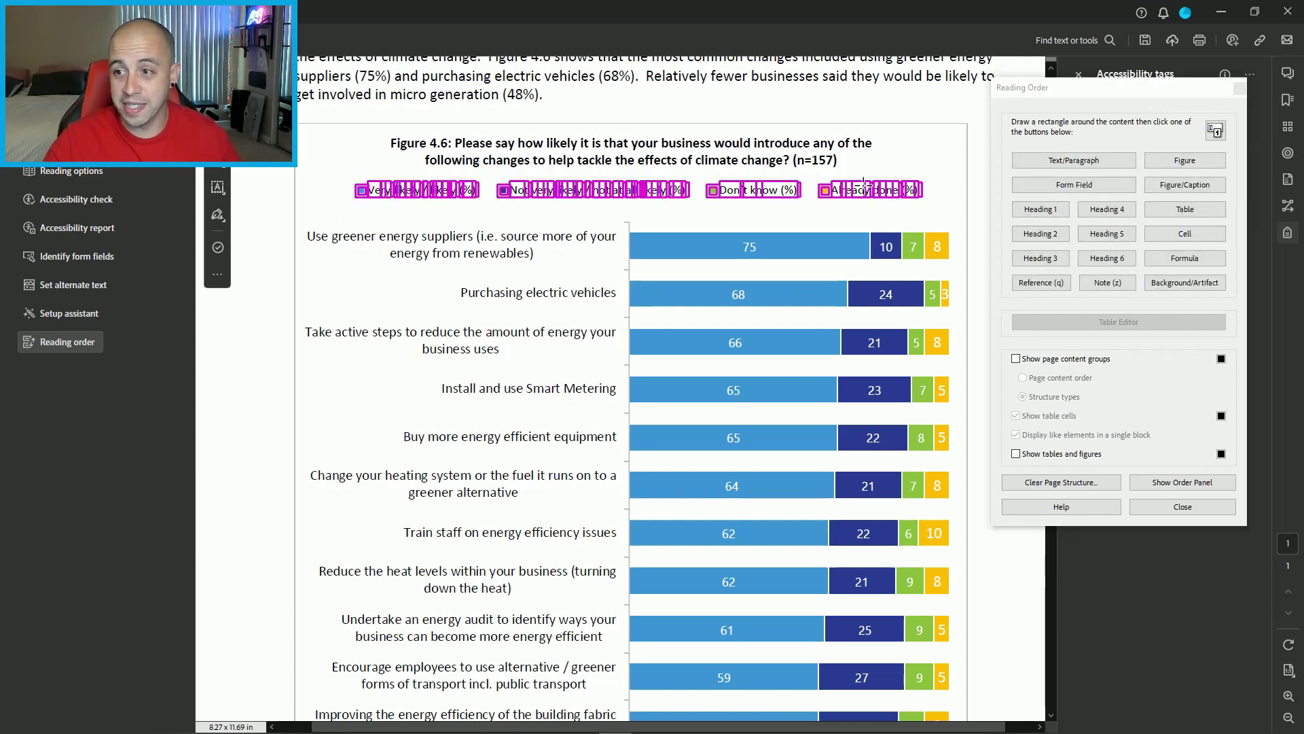
Step: Tag the marked legend items and check the order around the Purchasing electric vehicles heading
{"action": "left_click", "coordinate": [343, 197]}
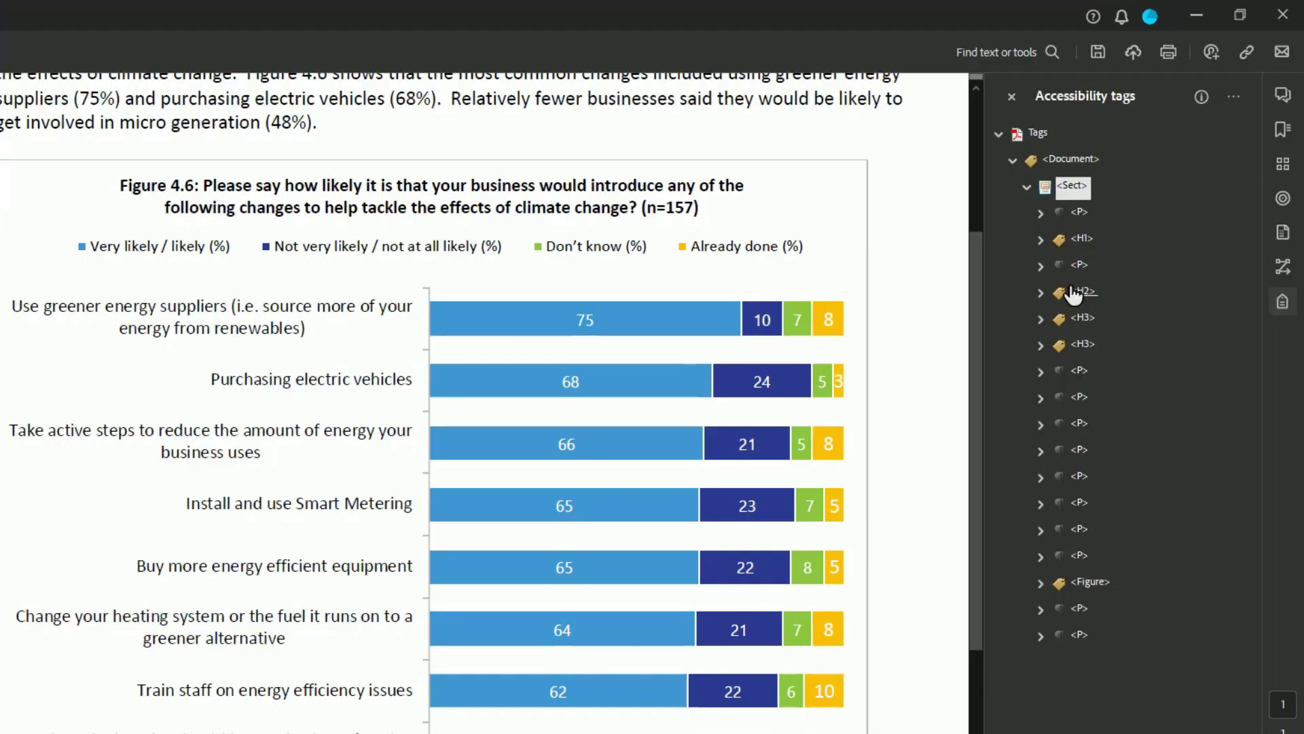
{"action": "left_click", "coordinate": [1083, 323]}
{"action": "key", "text": "Up"}
{"action": "key", "text": "Down"}
{"action": "key", "text": "Down"}
{"action": "key", "text": "Down"}
{"action": "key", "text": "Down"}
{"action": "key", "text": "Down"}
{"action": "key", "text": "Down"}
Step: Move the Purchasing electric vehicles H3 below the first row's value tags and verify the order
{"action": "left_click_drag", "start_coordinate": [1084, 326], "coordinate": [1105, 458]}
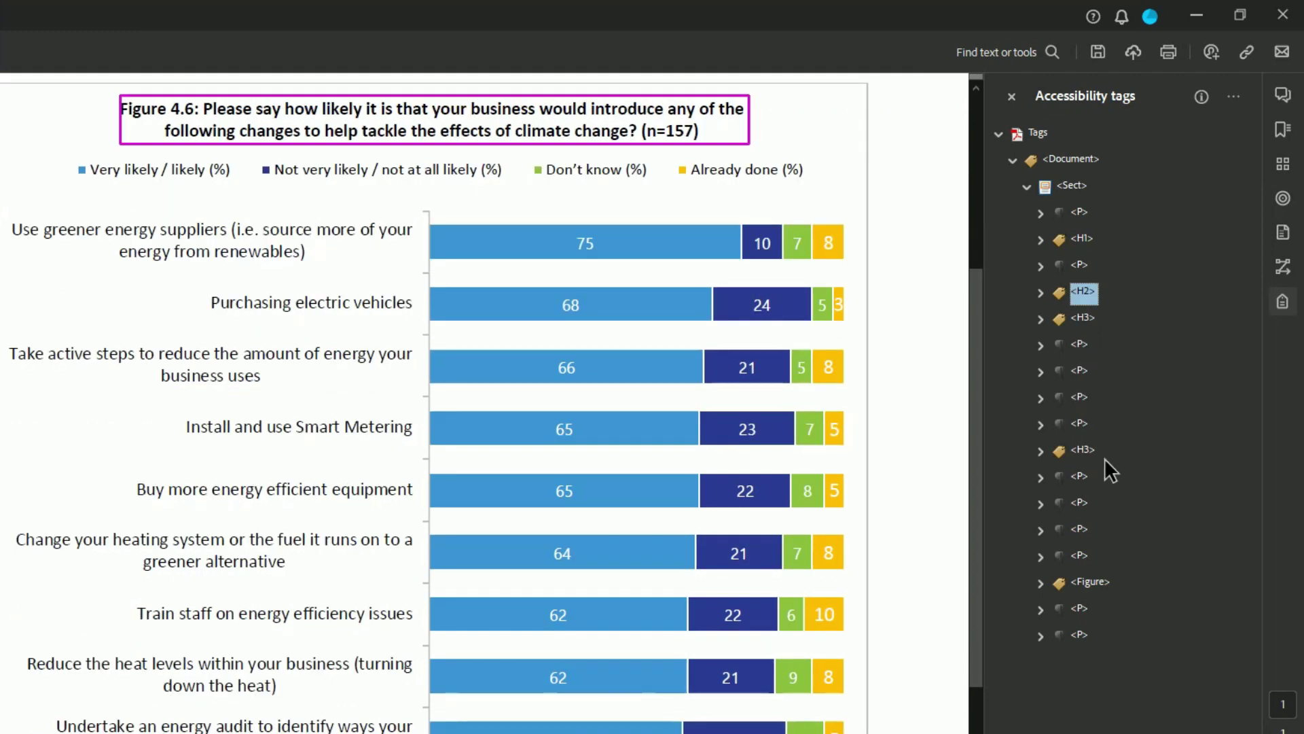
{"action": "key", "text": "Down"}
{"action": "key", "text": "Down"}
{"action": "key", "text": "Down"}
{"action": "key", "text": "Down"}
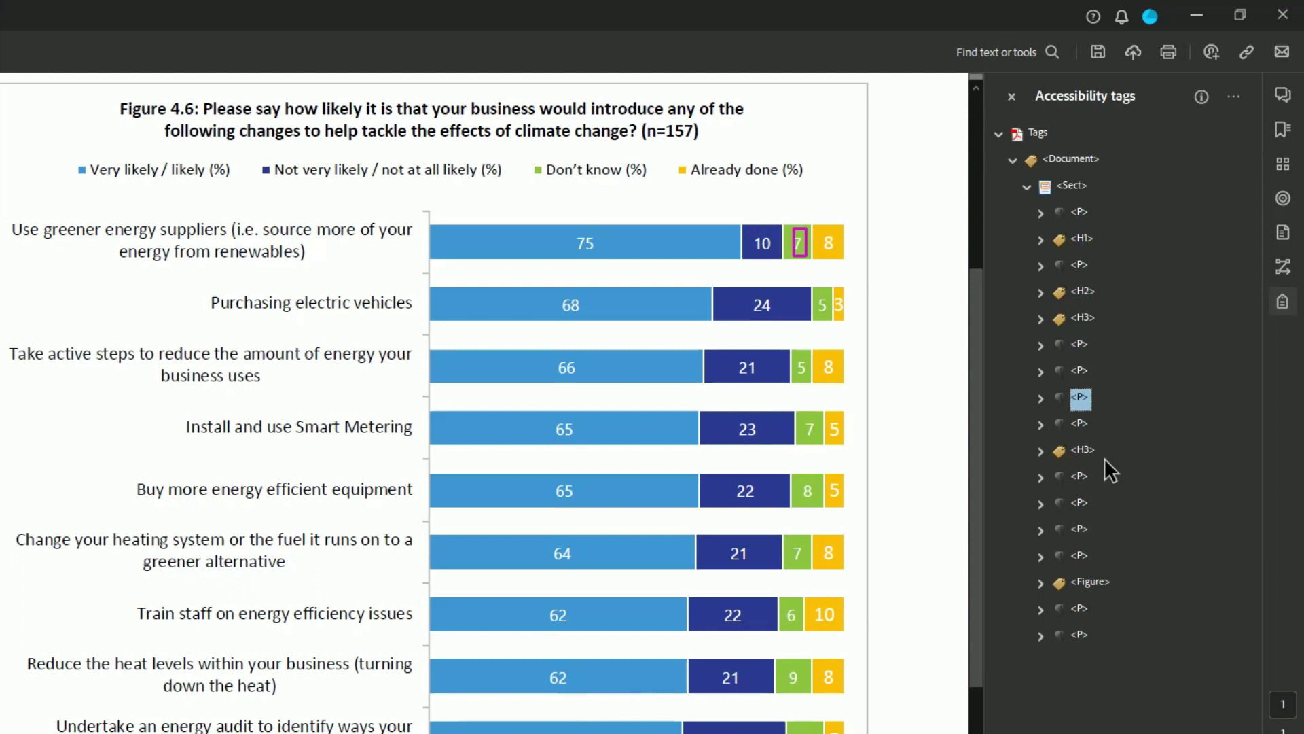
{"action": "key", "text": "Down"}
{"action": "key", "text": "Down"}
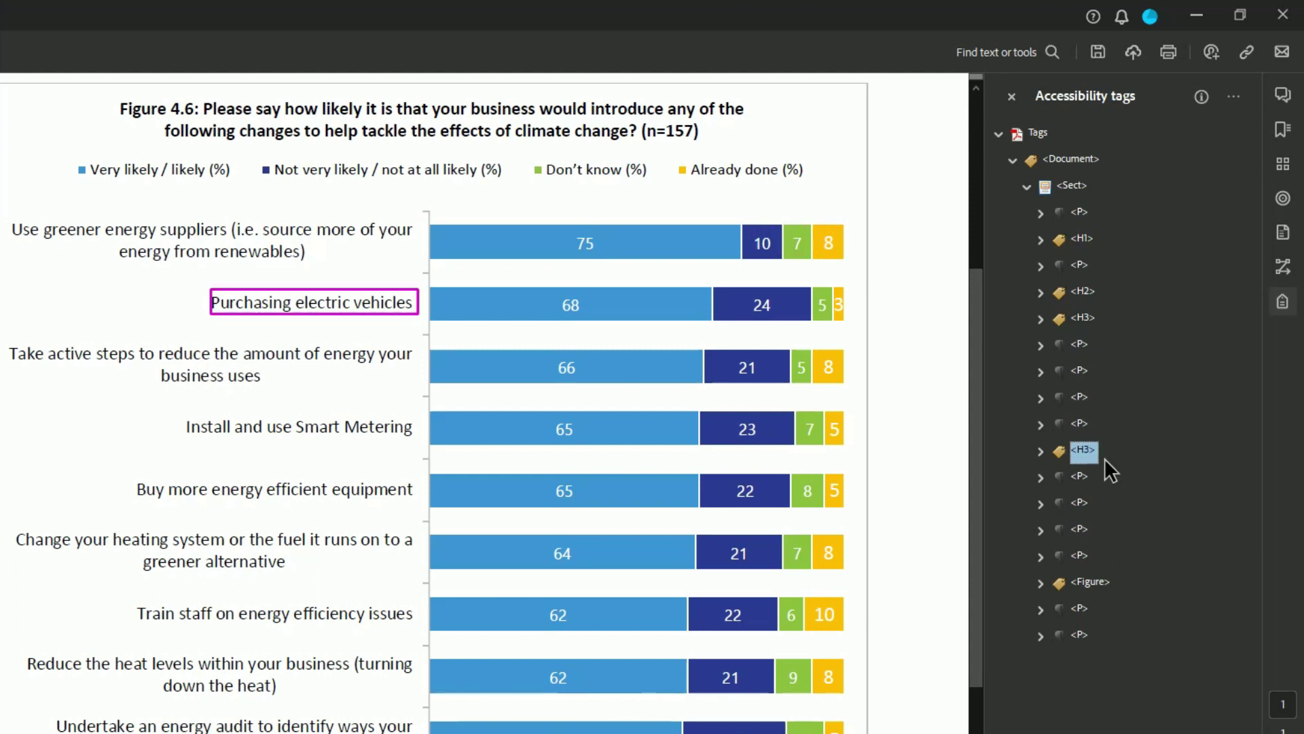
{"action": "key", "text": "Down"}
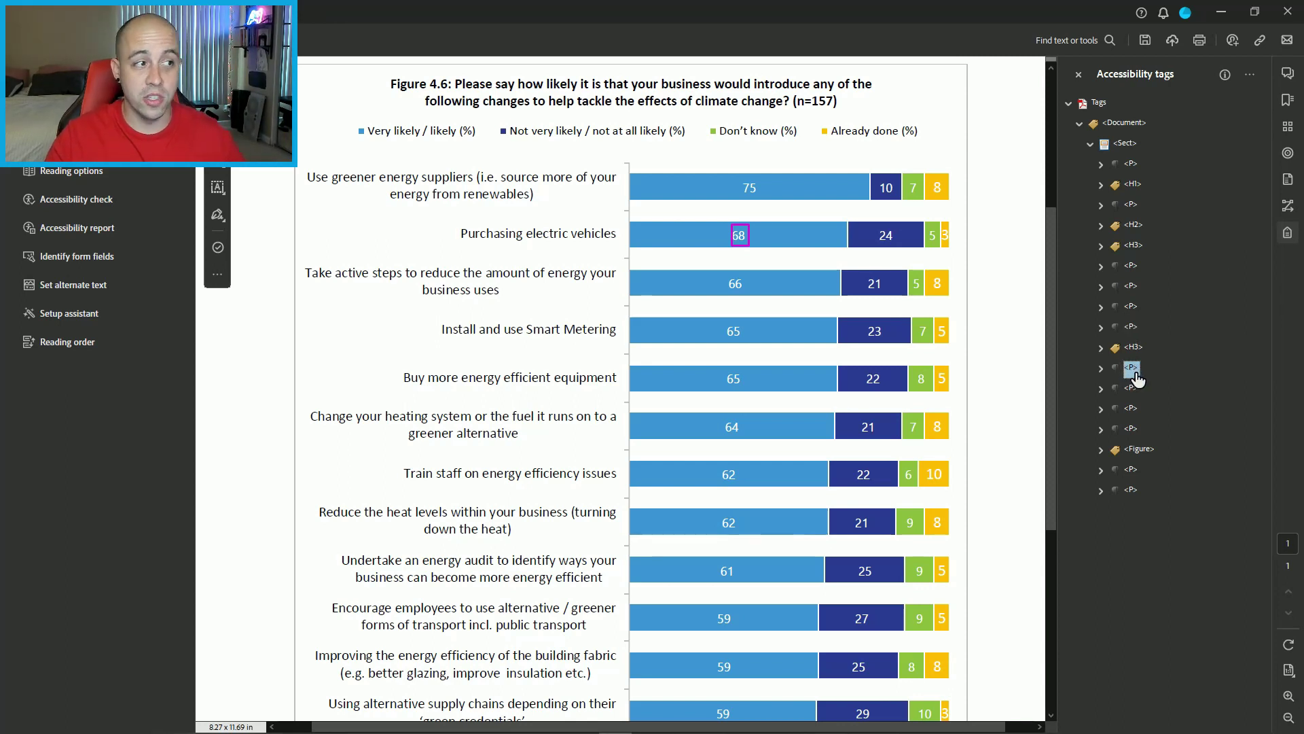
Step: Give the 68 and 24 value tags Actual Text '68% indicated very likely or likel' and '24% indicated not very likely not li'
{"action": "right_click", "coordinate": [1134, 374]}
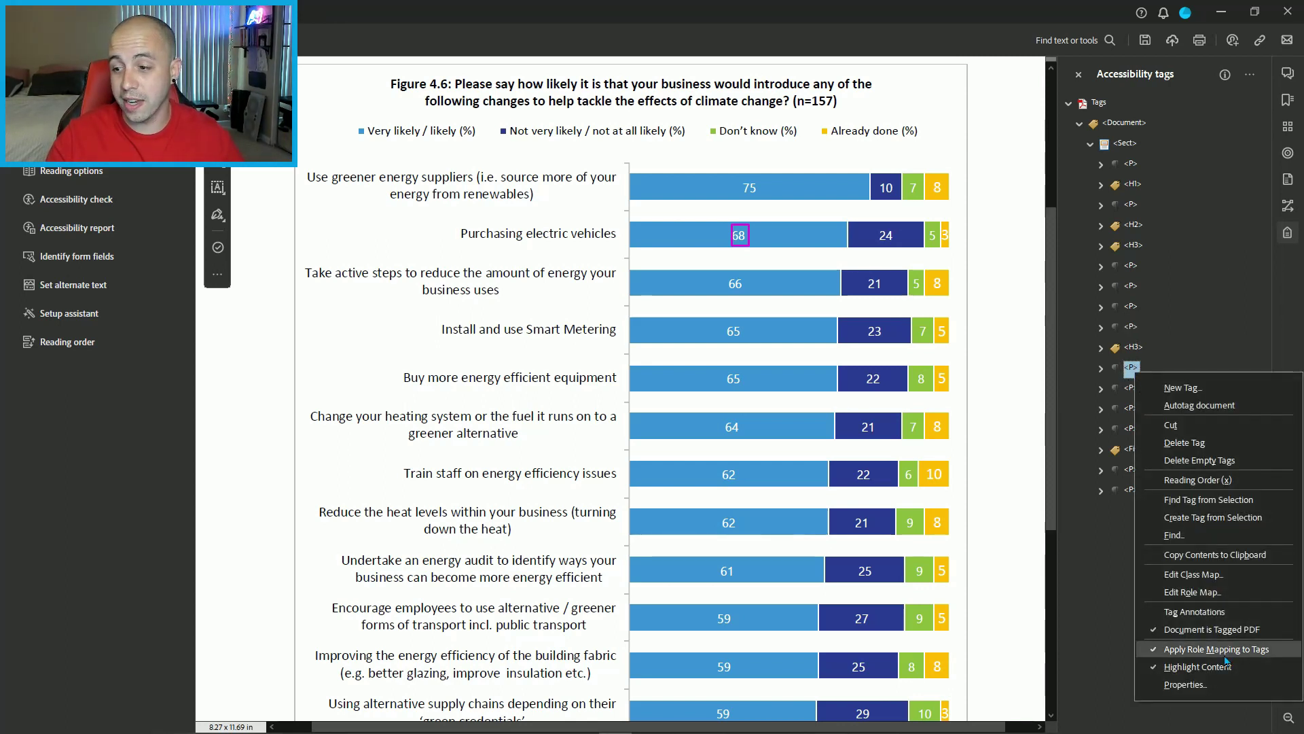
{"action": "left_click", "coordinate": [1196, 685]}
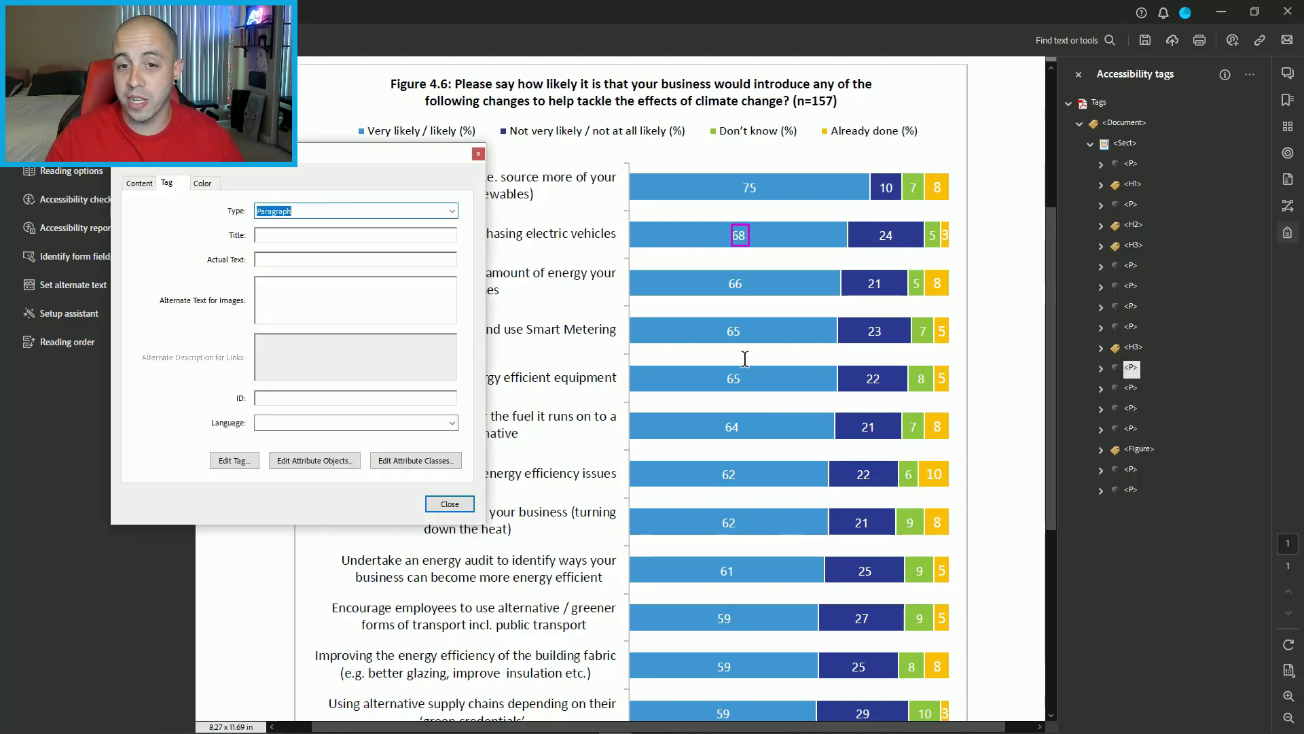
{"action": "left_click", "coordinate": [305, 259]}
{"action": "type", "text": "68% ind"}
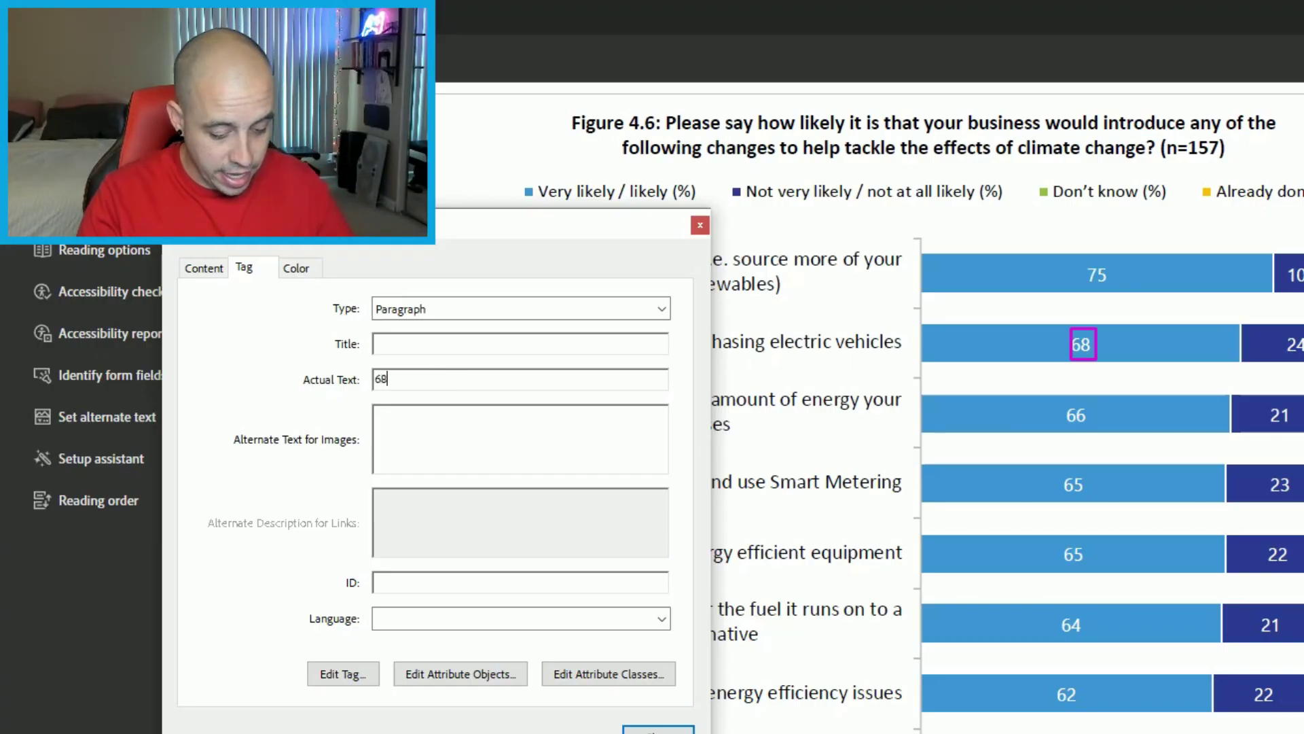
{"action": "type", "text": "icated very likely or likel"}
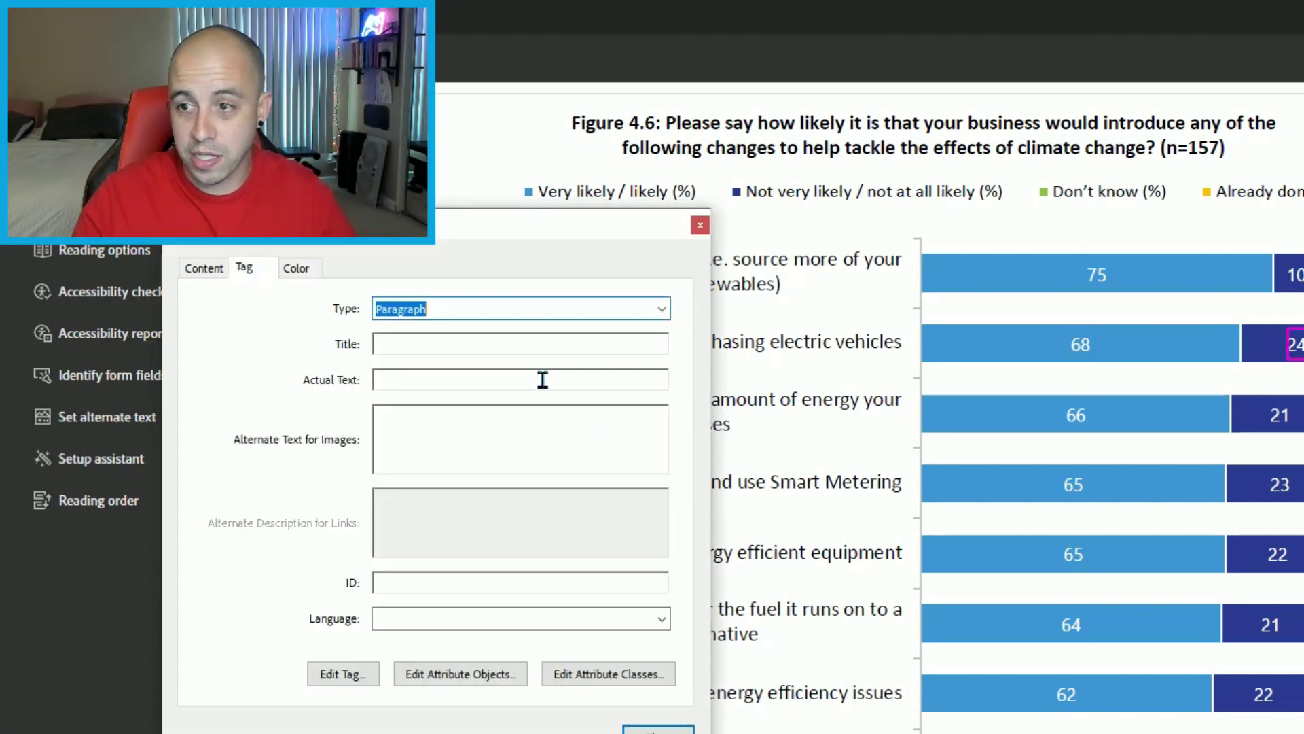
{"action": "left_click", "coordinate": [543, 379]}
{"action": "type", "text": "2"}
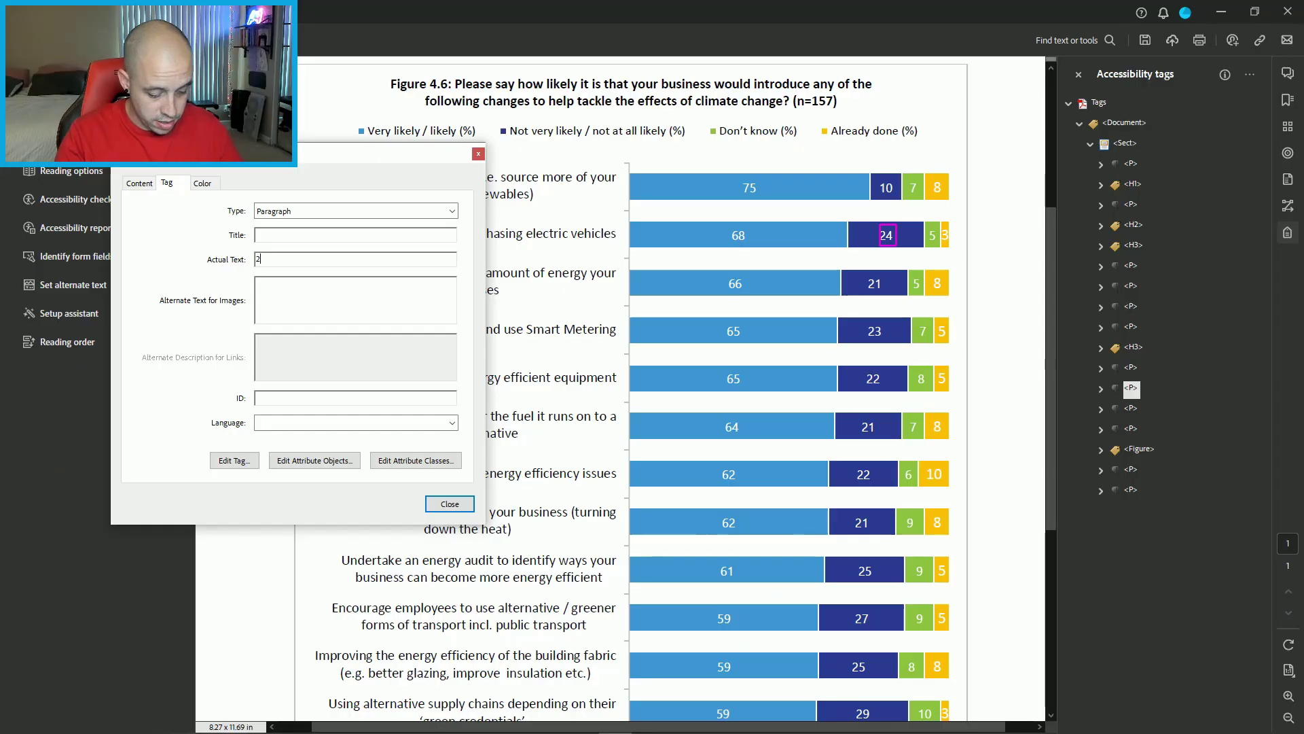
{"action": "type", "text": "4% indicated not very likely not likely at all"}
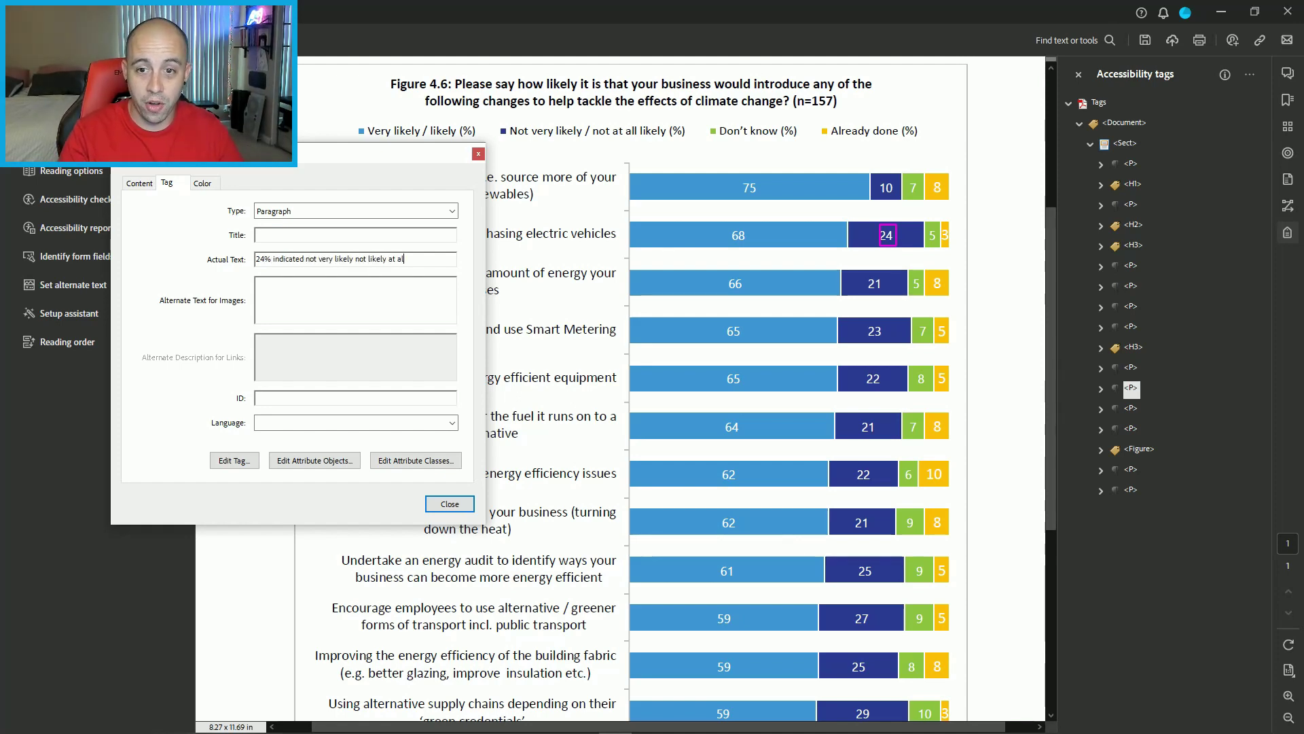
{"action": "key", "text": "Return"}
Step: Give the 5 value tag Actual Text '5% indicated they do'
{"action": "right_click", "coordinate": [1130, 413]}
{"action": "left_click", "coordinate": [1169, 398]}
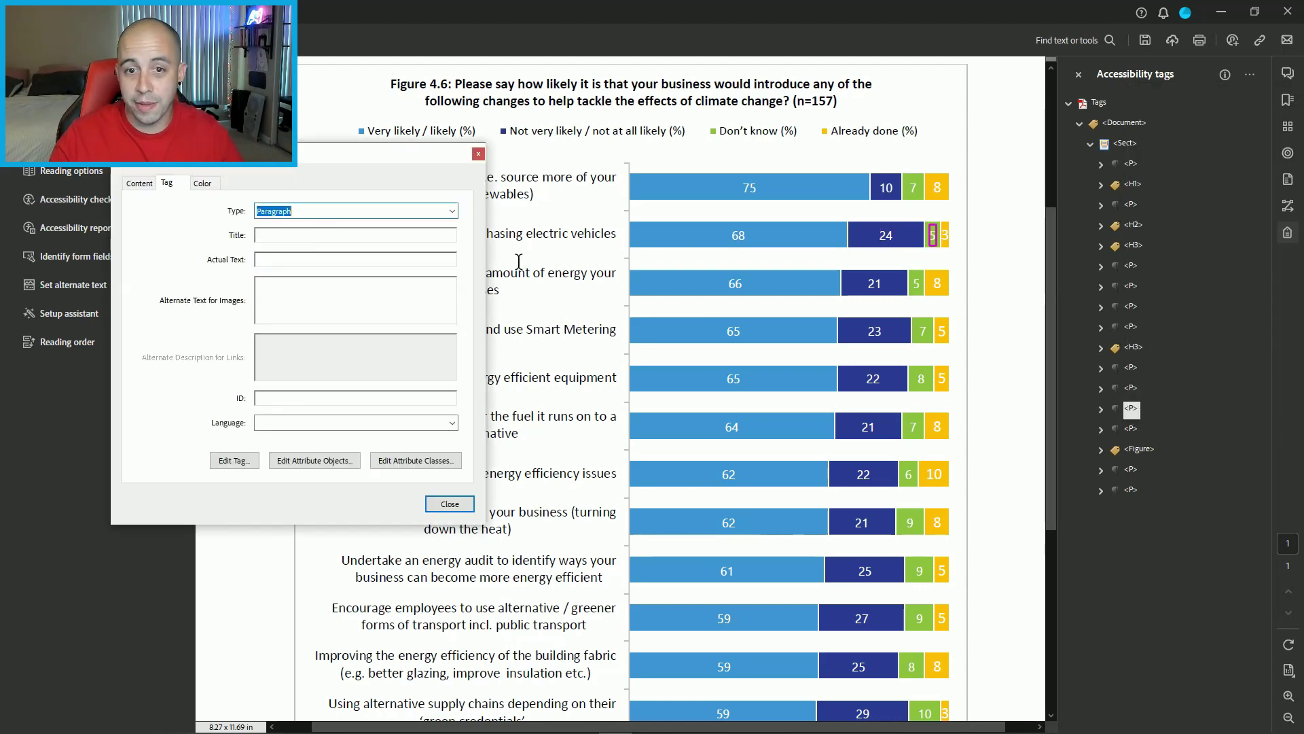
{"action": "type", "text": "5% indicated they dont know"}
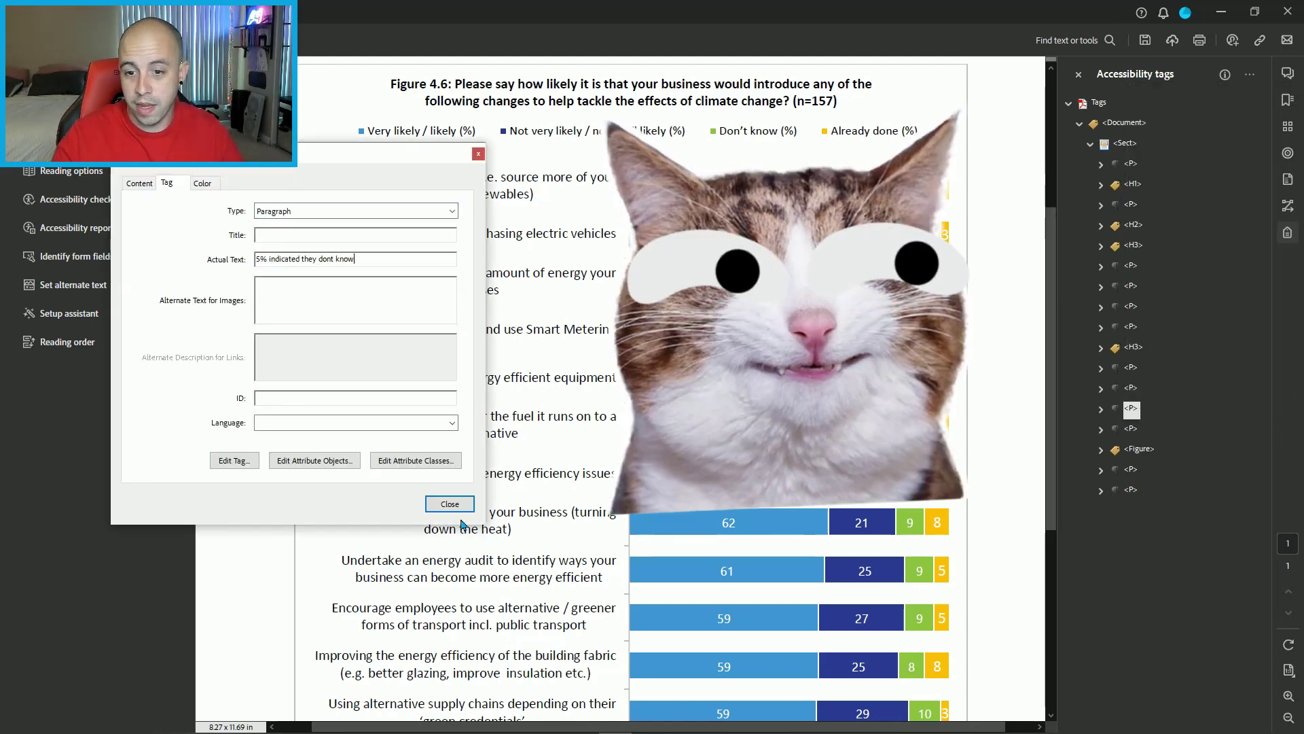
{"action": "left_click", "coordinate": [450, 504]}
Step: Start the 3 value tag's Actual Text, typing '3% indic'
{"action": "left_click", "coordinate": [1132, 429]}
{"action": "right_click", "coordinate": [1132, 429]}
{"action": "left_click", "coordinate": [1171, 407]}
{"action": "left_click", "coordinate": [286, 259]}
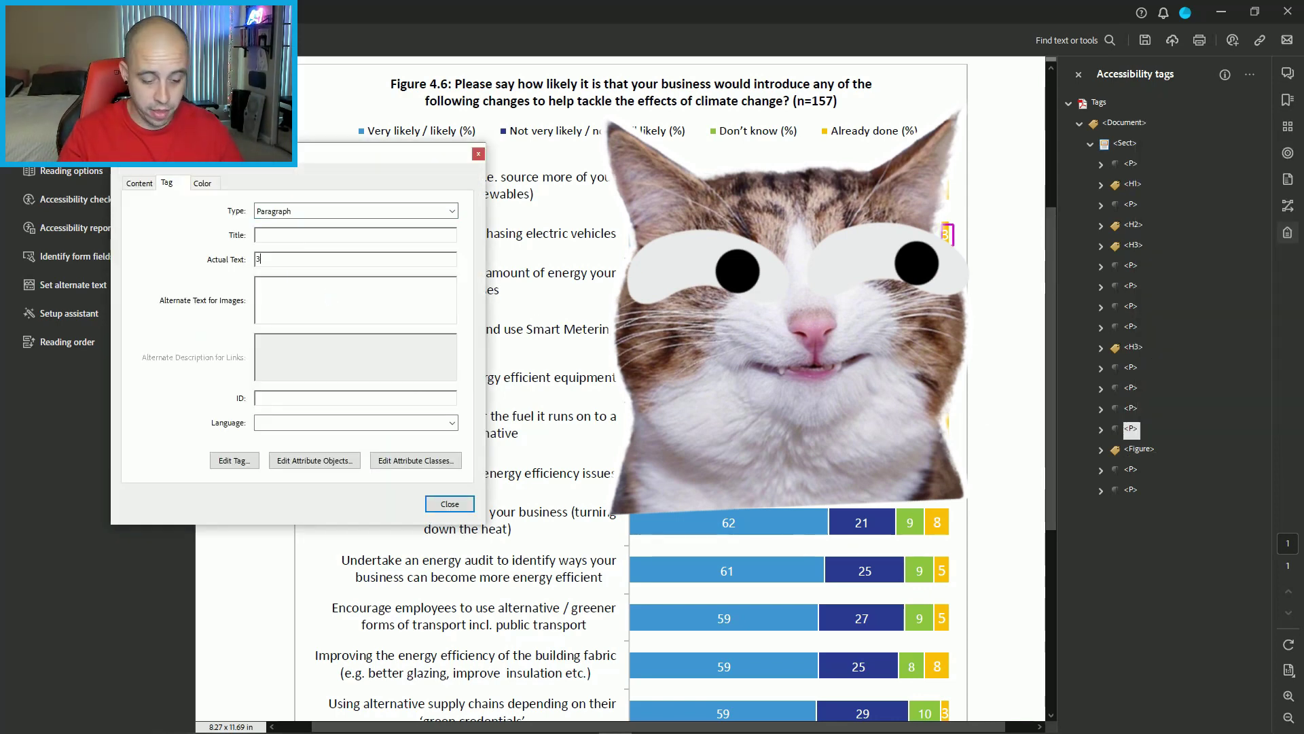
{"action": "type", "text": "3 % in"}
{"action": "key", "text": "BackSpace"}
{"action": "key", "text": "BackSpace"}
{"action": "key", "text": "BackSpace"}
{"action": "key", "text": "BackSpace"}
{"action": "type", "text": "% indicated alre"}
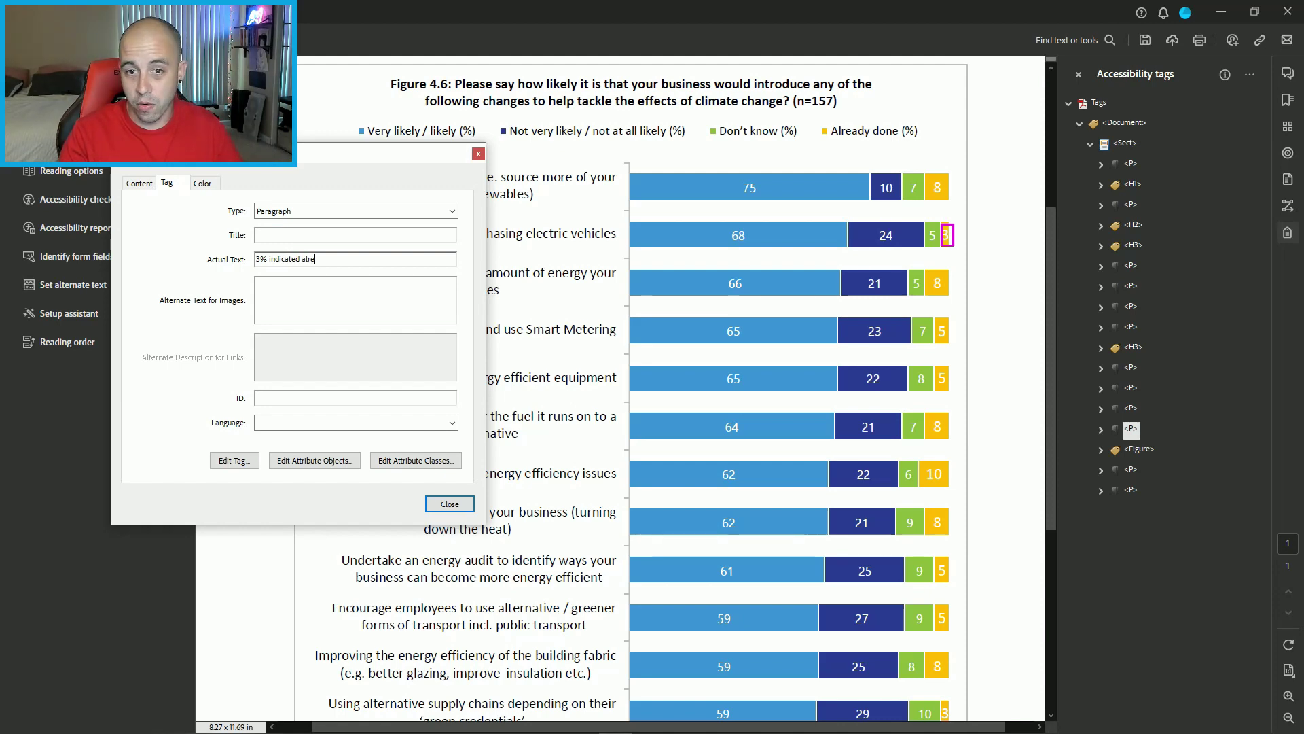